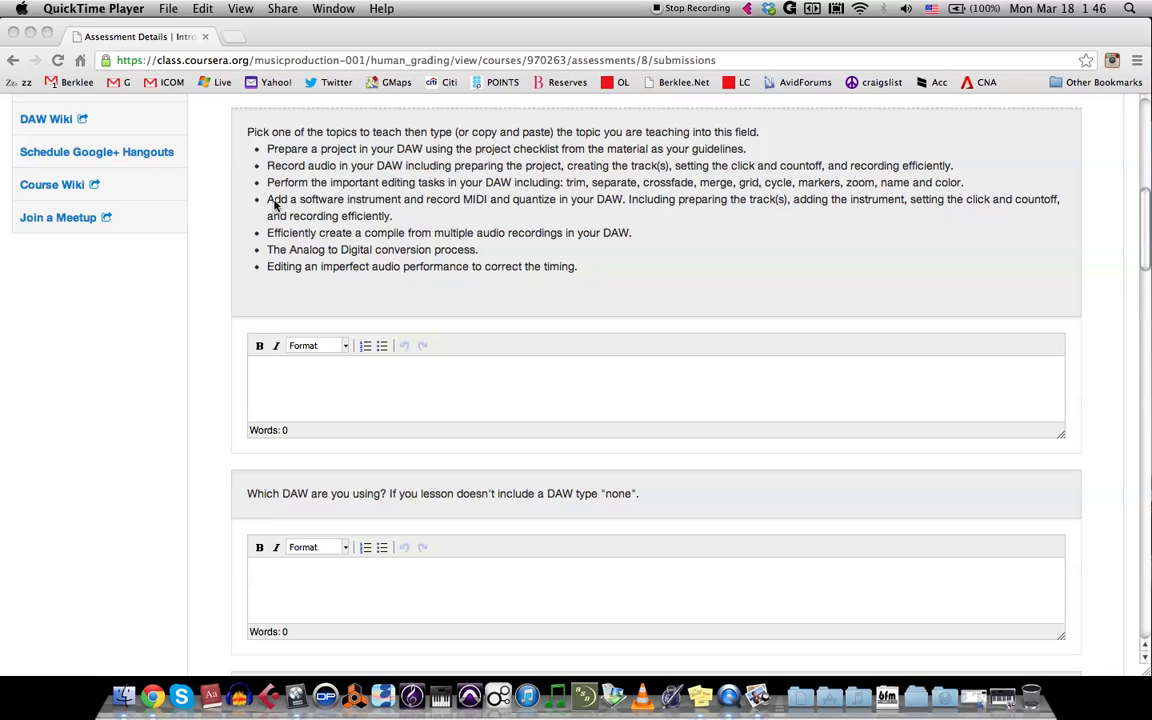
# Highlight the topic about adding a software instrument and recording MIDI, and view the Oxygen 25 keyboard image.
pyautogui.doubleClick(268, 204)
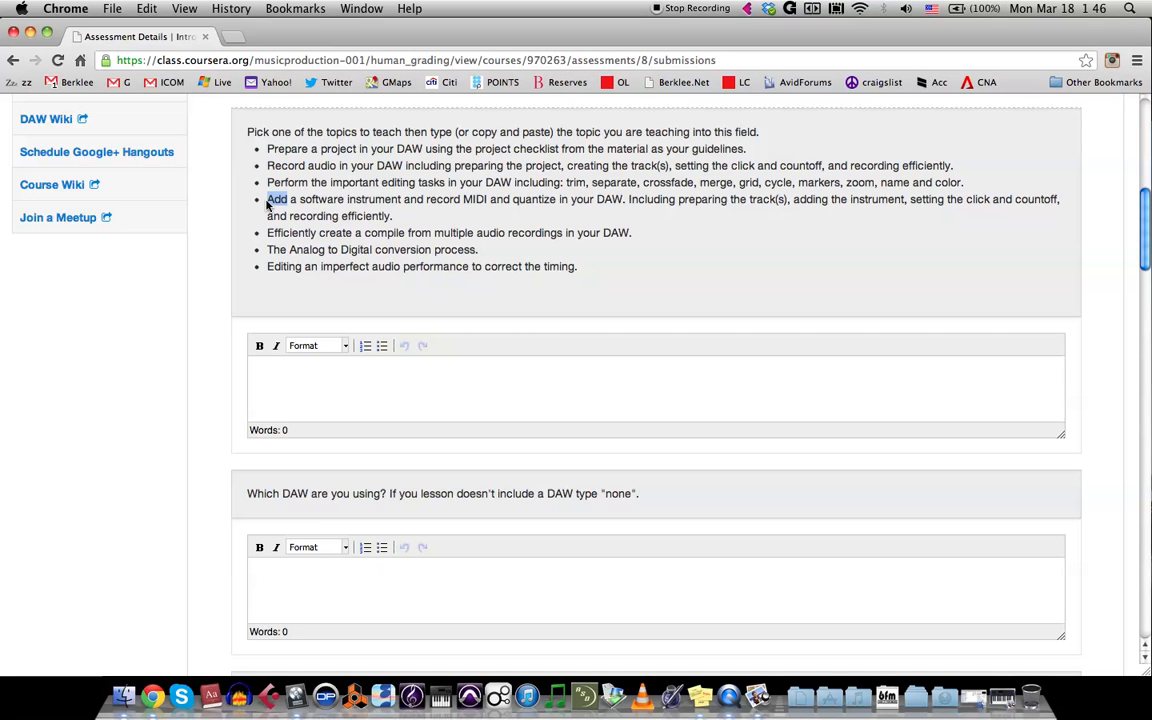
pyautogui.moveTo(270, 204); pyautogui.dragTo(617, 197)
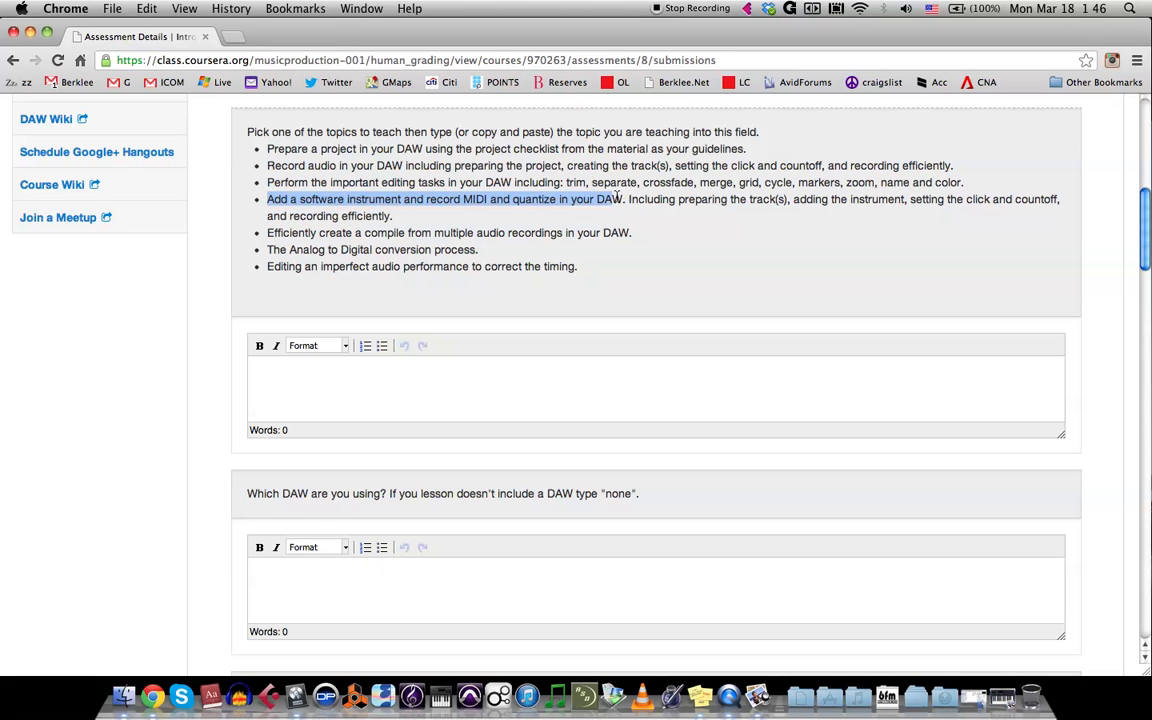
pyautogui.click(623, 197)
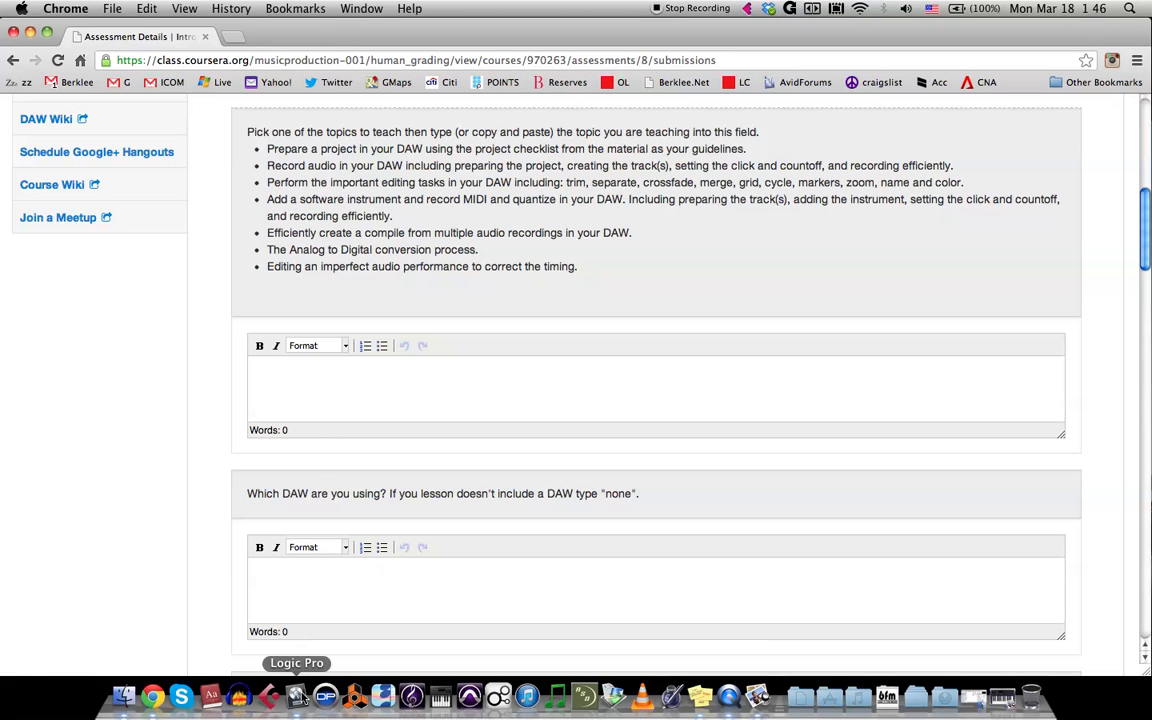
pyautogui.click(762, 698)
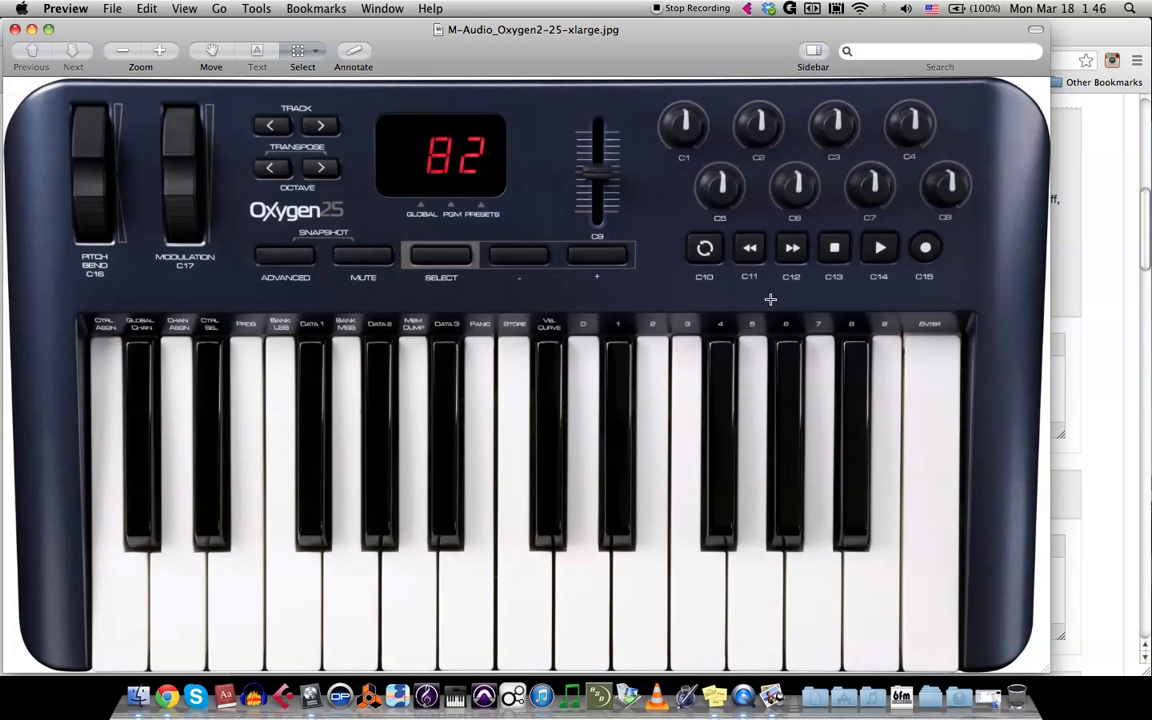
pyautogui.click(1117, 349)
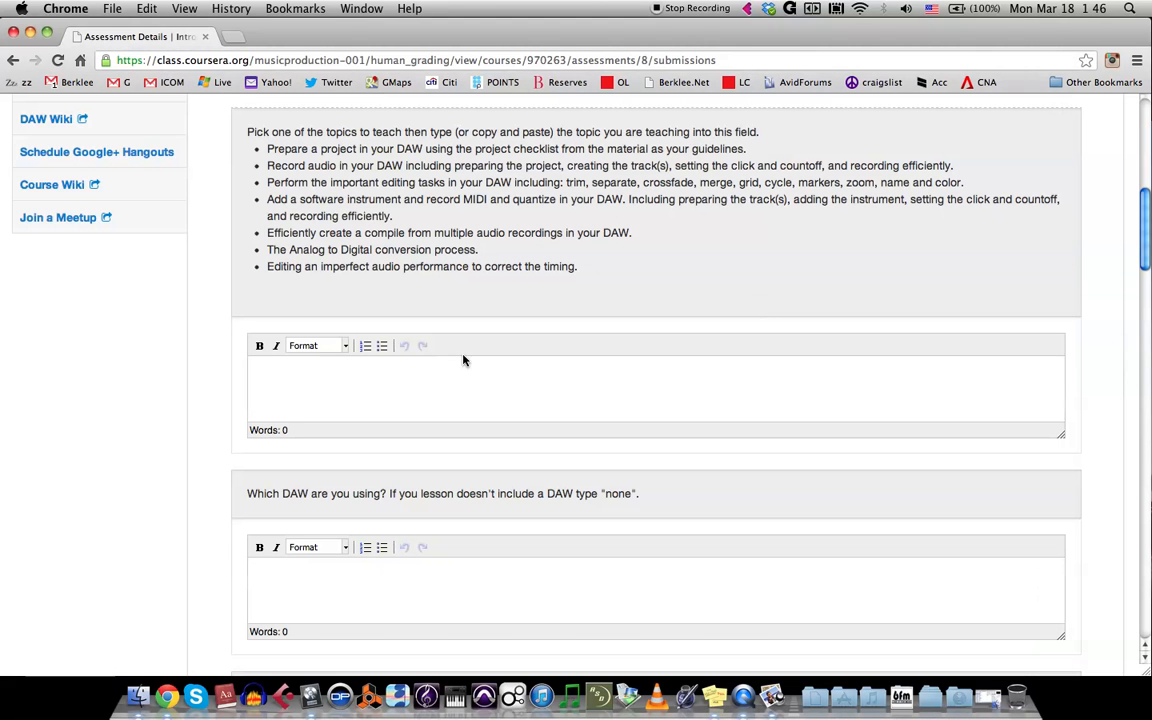
# Switch to Logic Pro and create a new empty project with one Software Instrument track.
pyautogui.click(309, 697)
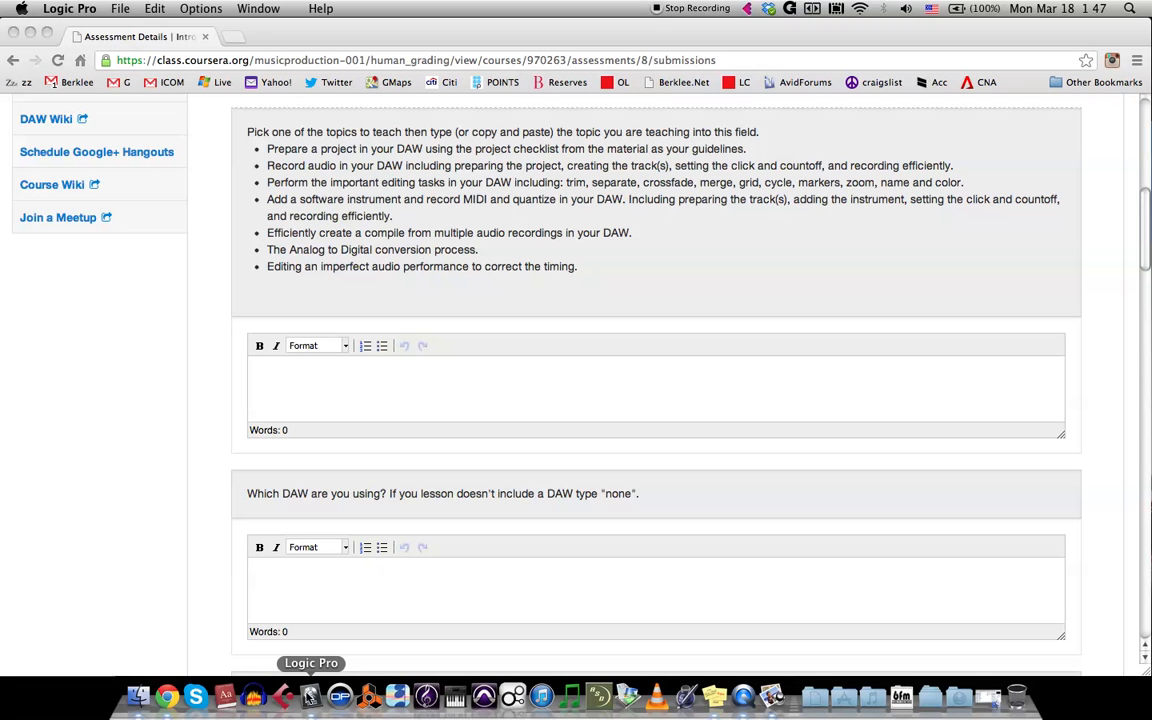
pyautogui.click(119, 8)
pyautogui.click(139, 30)
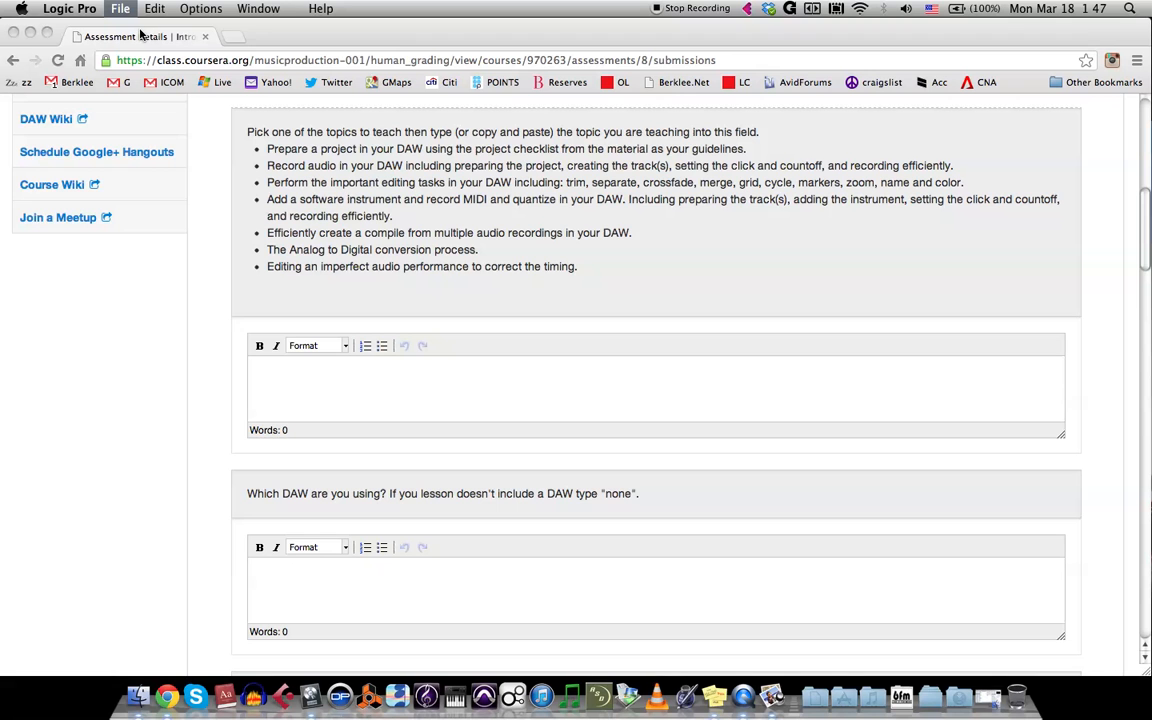
pyautogui.click(525, 145)
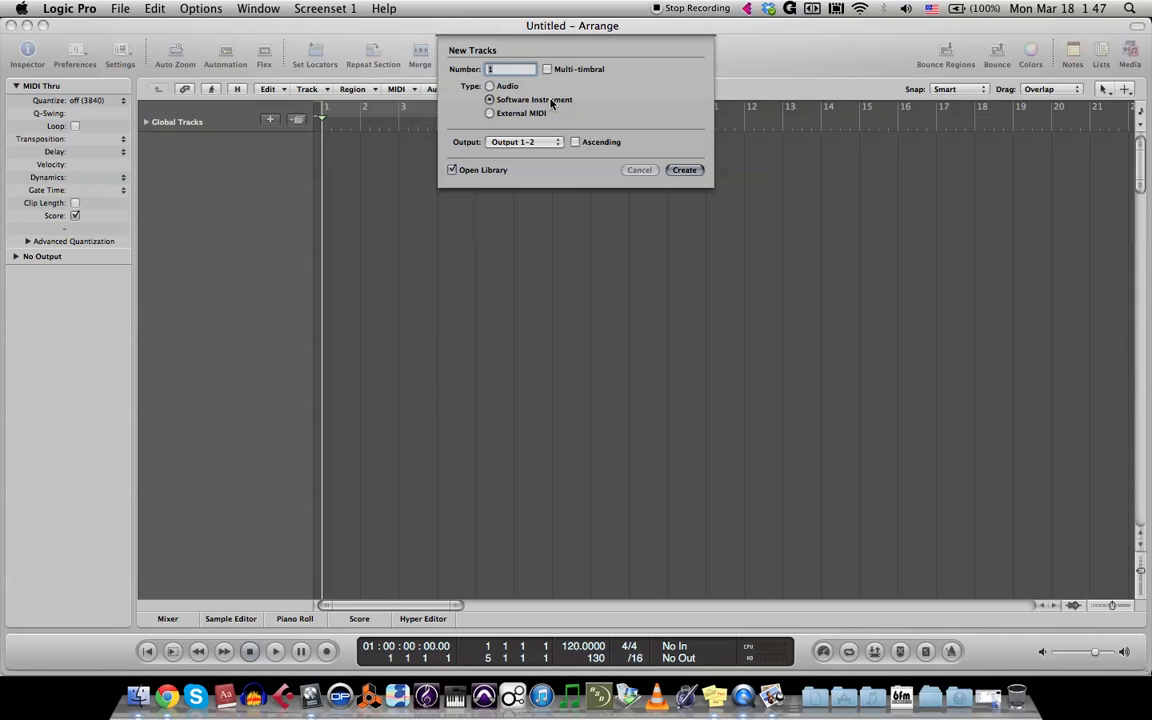
pyautogui.click(686, 171)
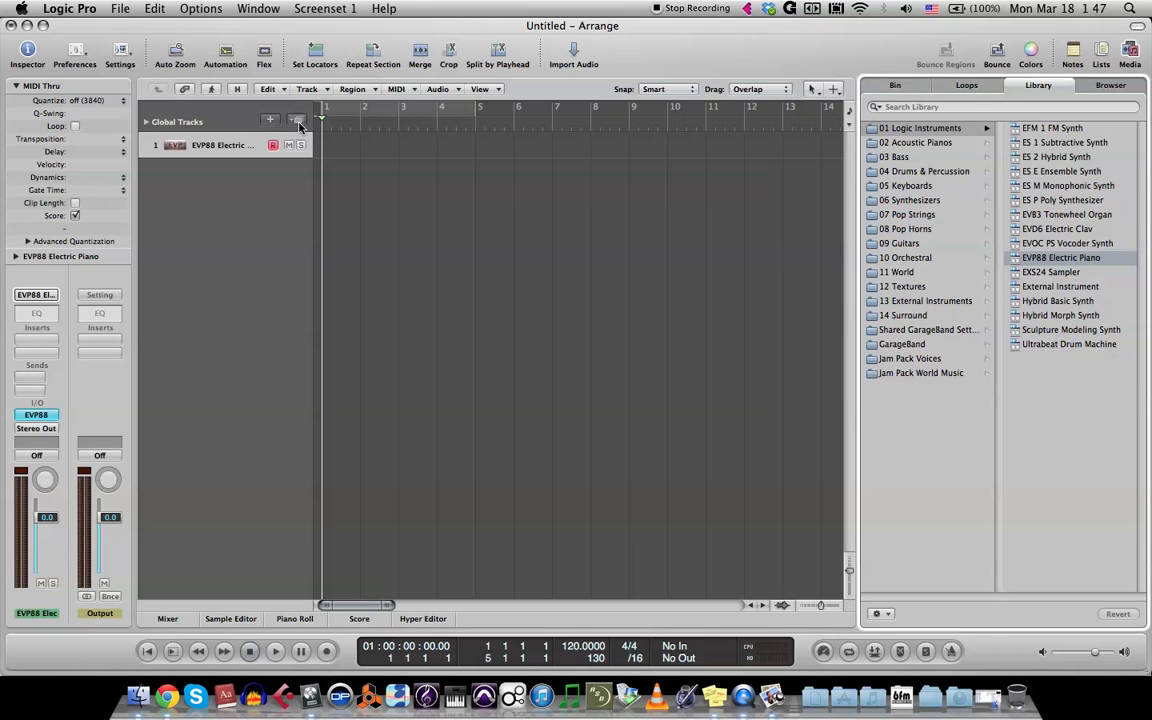
pyautogui.click(272, 121)
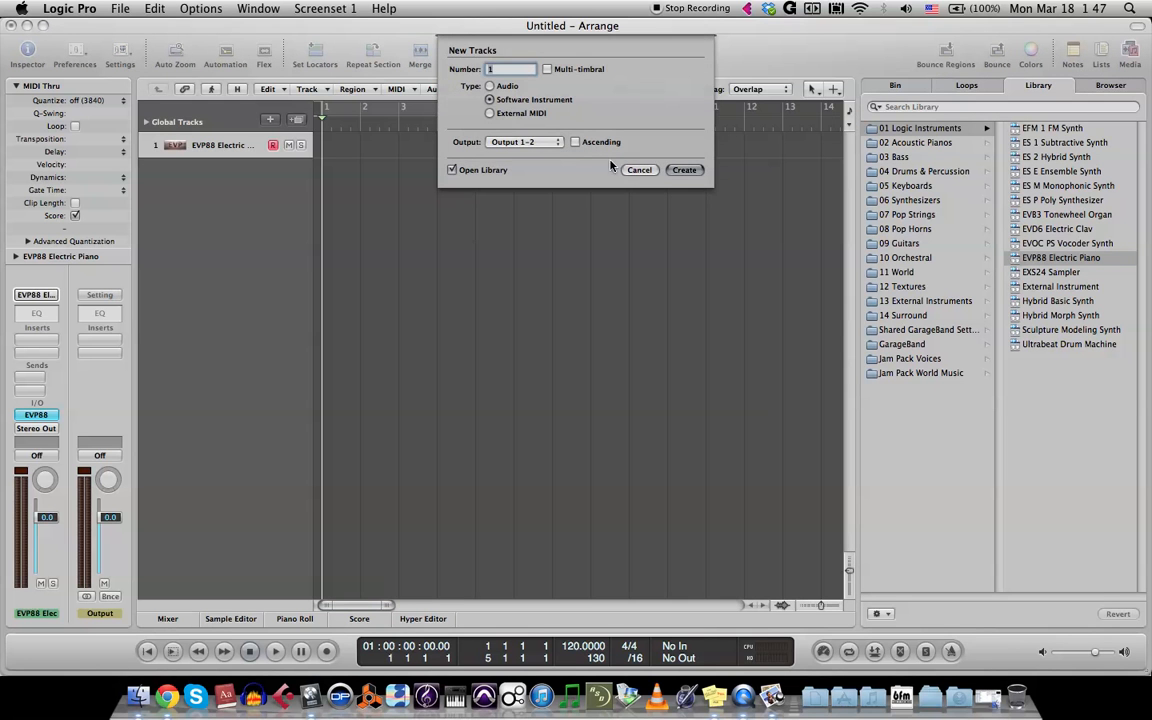
pyautogui.click(639, 170)
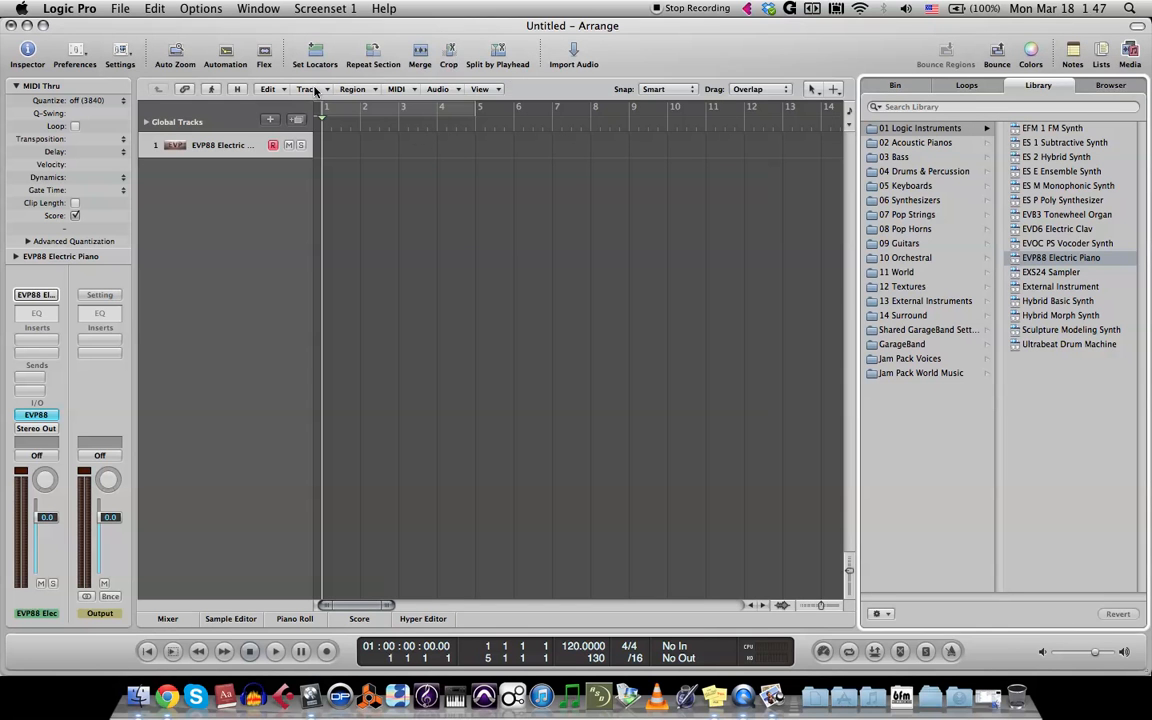
pyautogui.click(310, 89)
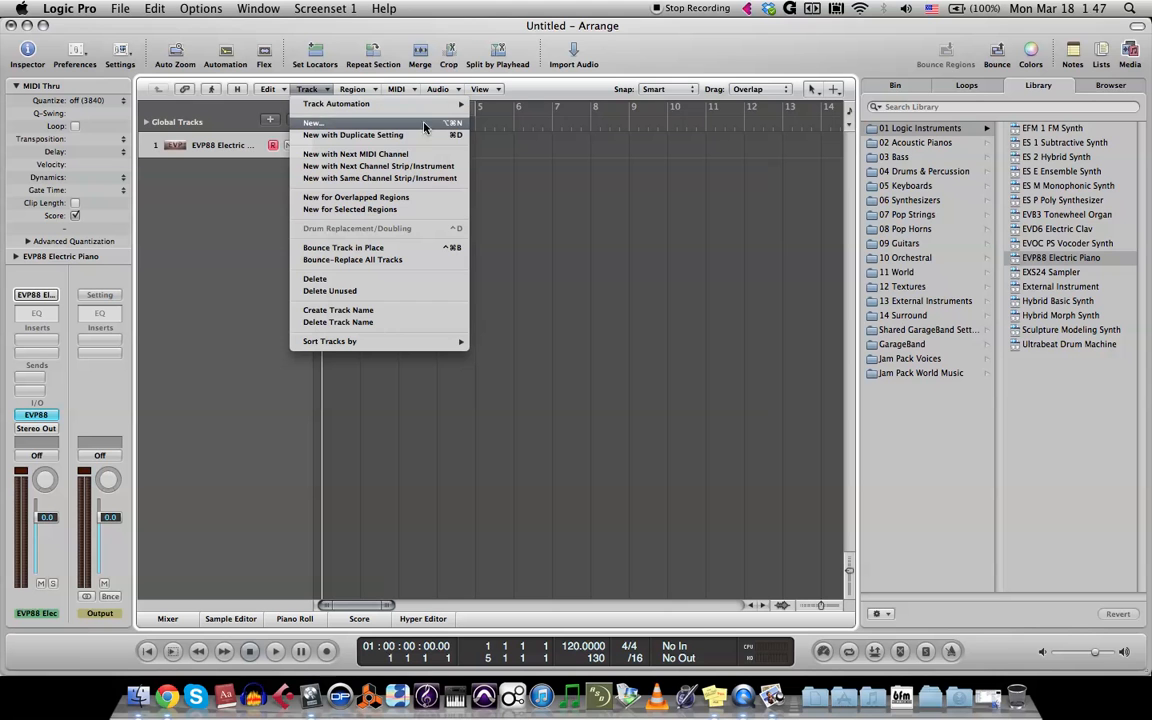
pyautogui.click(654, 201)
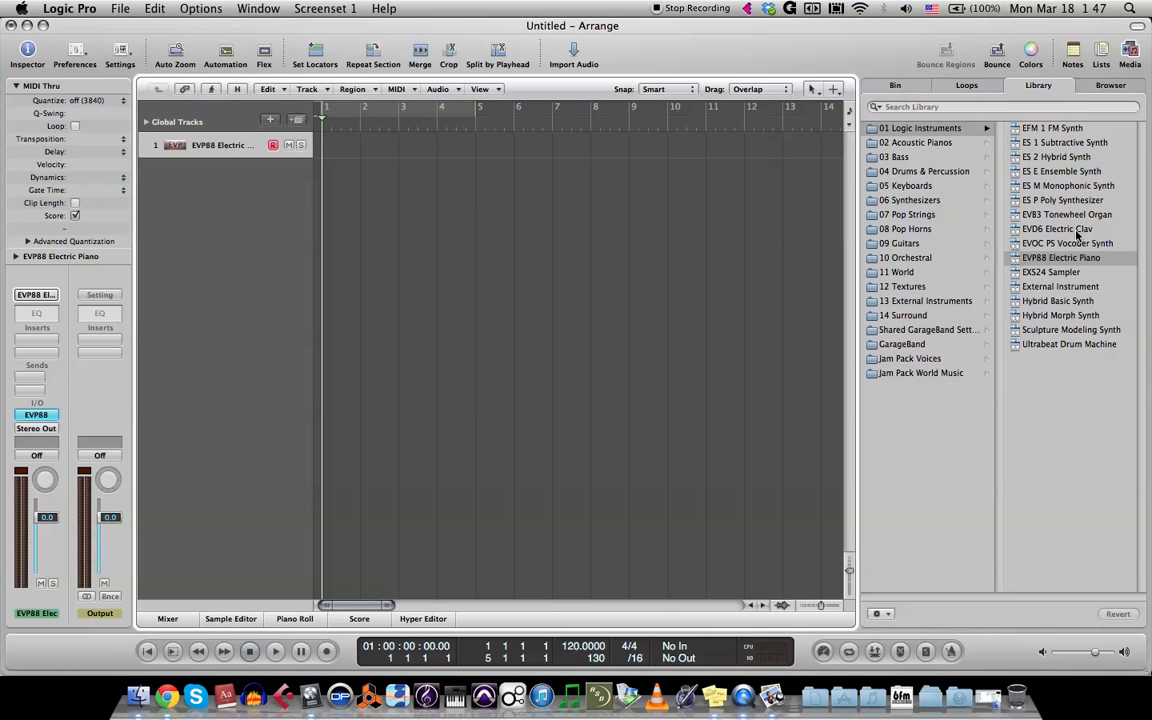
# Load the Pop Piano setting from the 02 Acoustic Pianos library onto the track and hide the Media area.
pyautogui.click(934, 145)
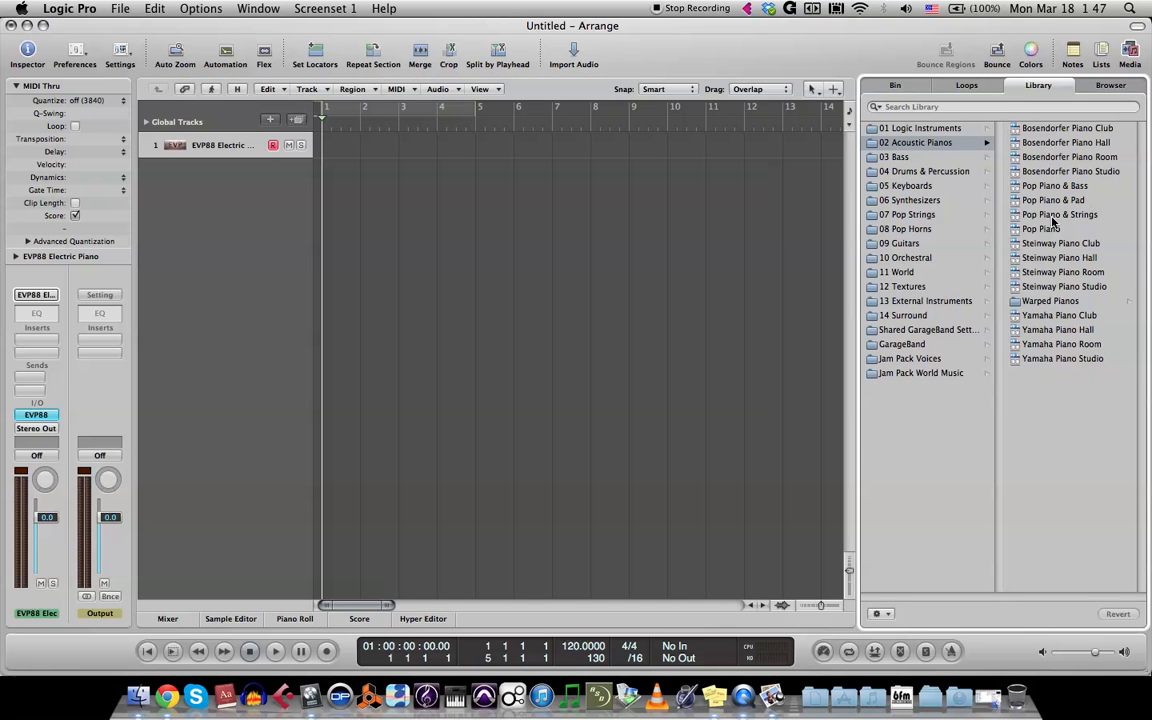
pyautogui.click(1041, 229)
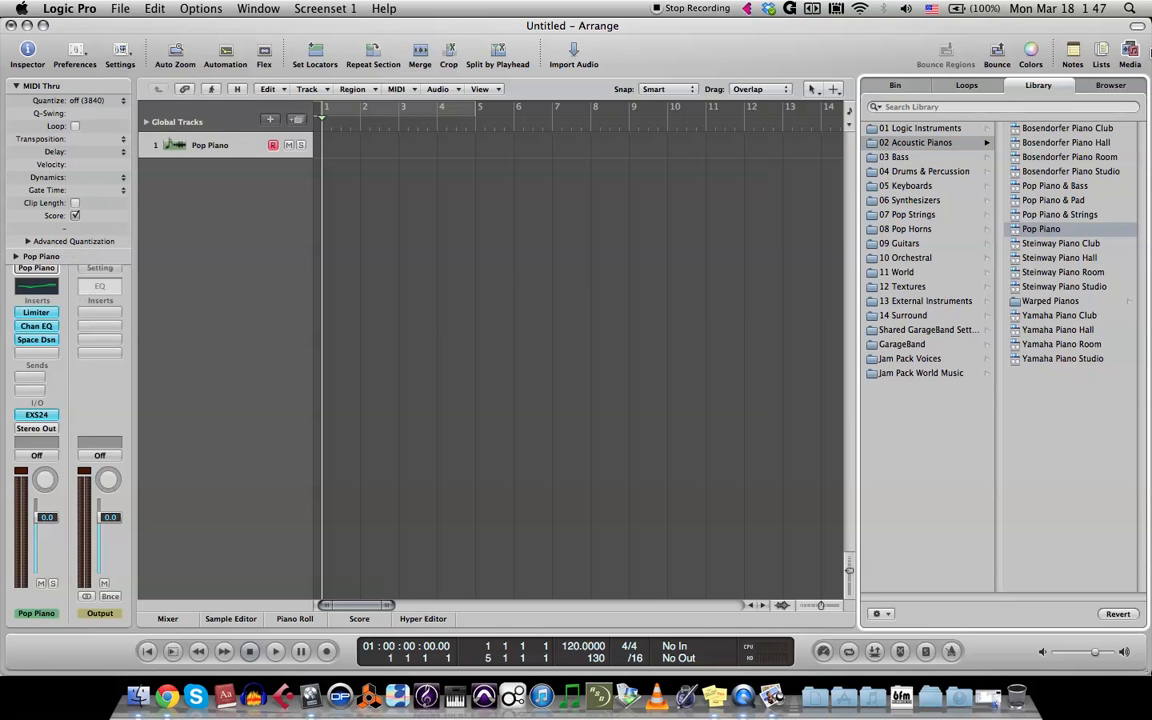
pyautogui.click(1133, 52)
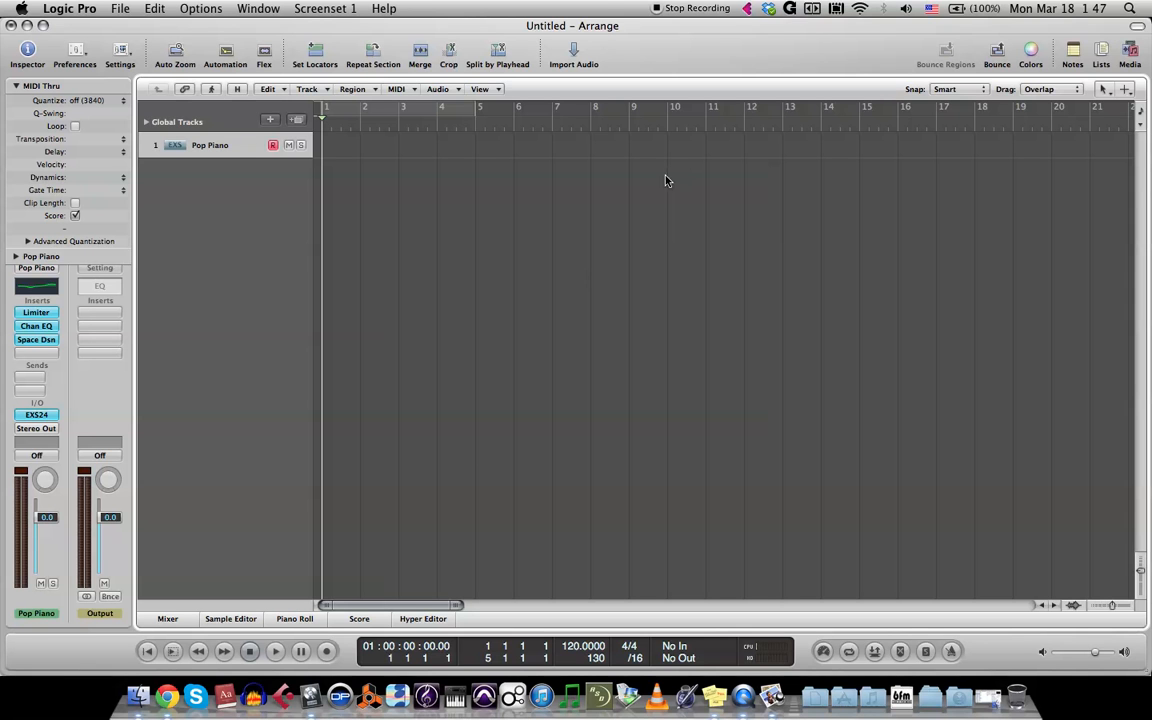
# Set the project tempo to 100.
pyautogui.doubleClick(575, 648)
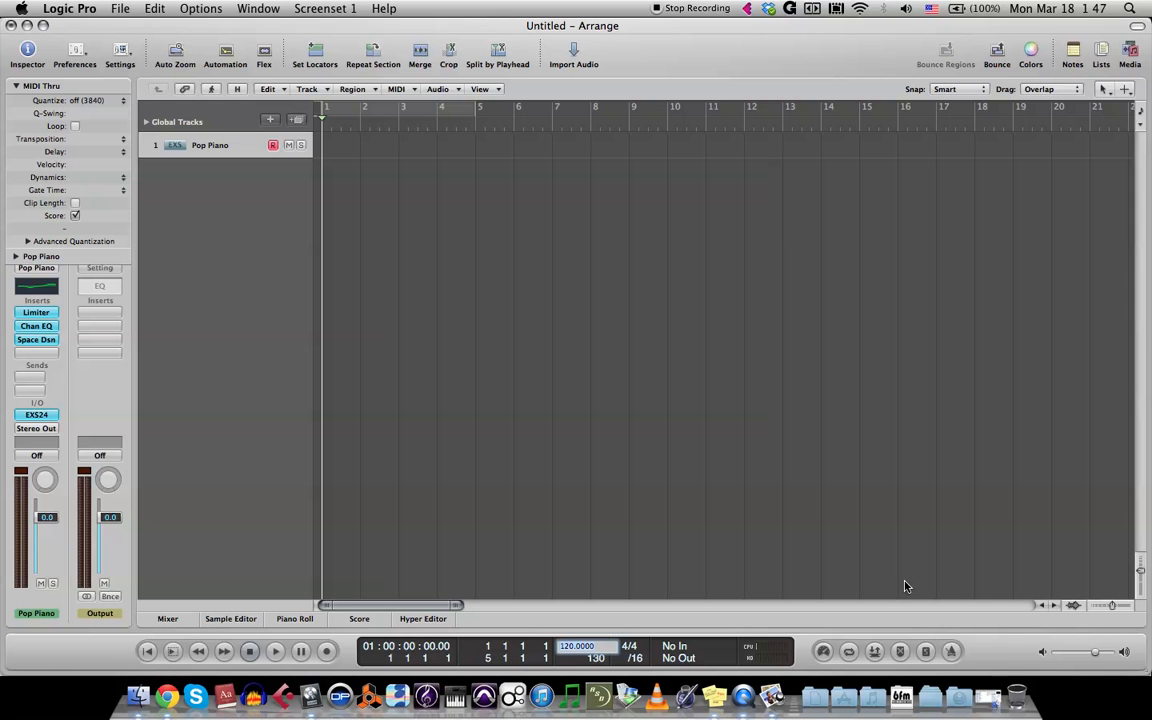
pyautogui.write('100')
pyautogui.press('Return')
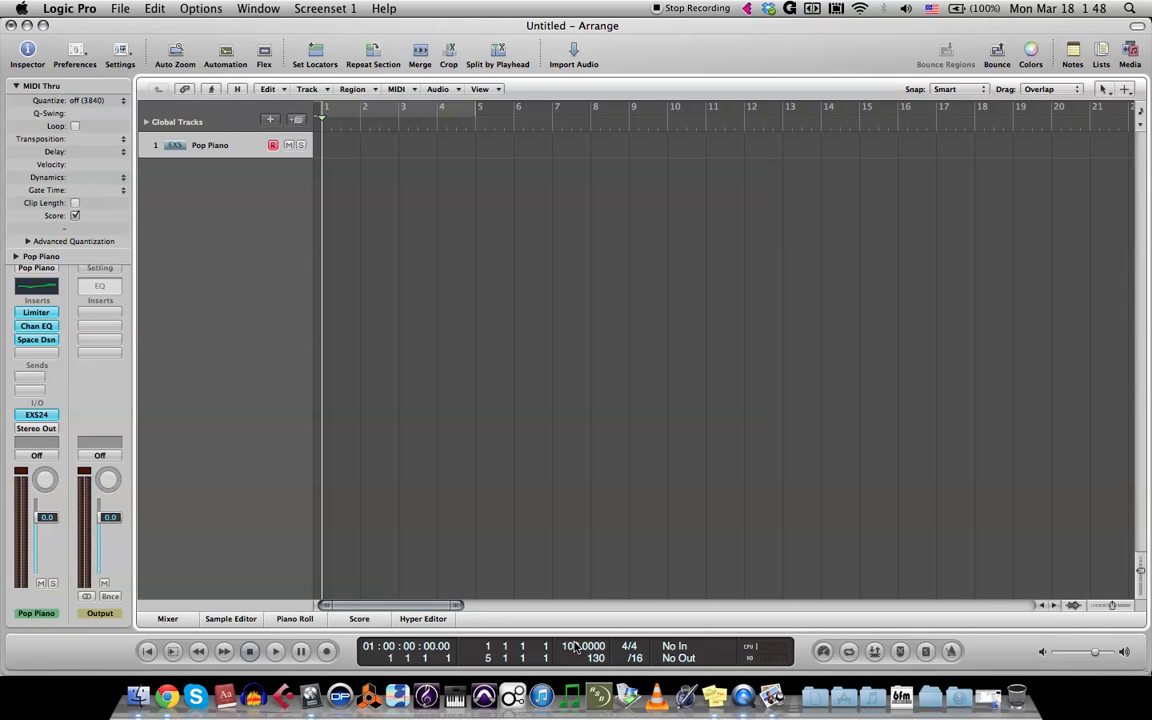
pyautogui.moveTo(575, 648)
pyautogui.mouseDown()
pyautogui.moveTo(575, 615)
pyautogui.moveTo(571, 689)
pyautogui.moveTo(568, 638)
pyautogui.moveTo(568, 652)
pyautogui.mouseUp()
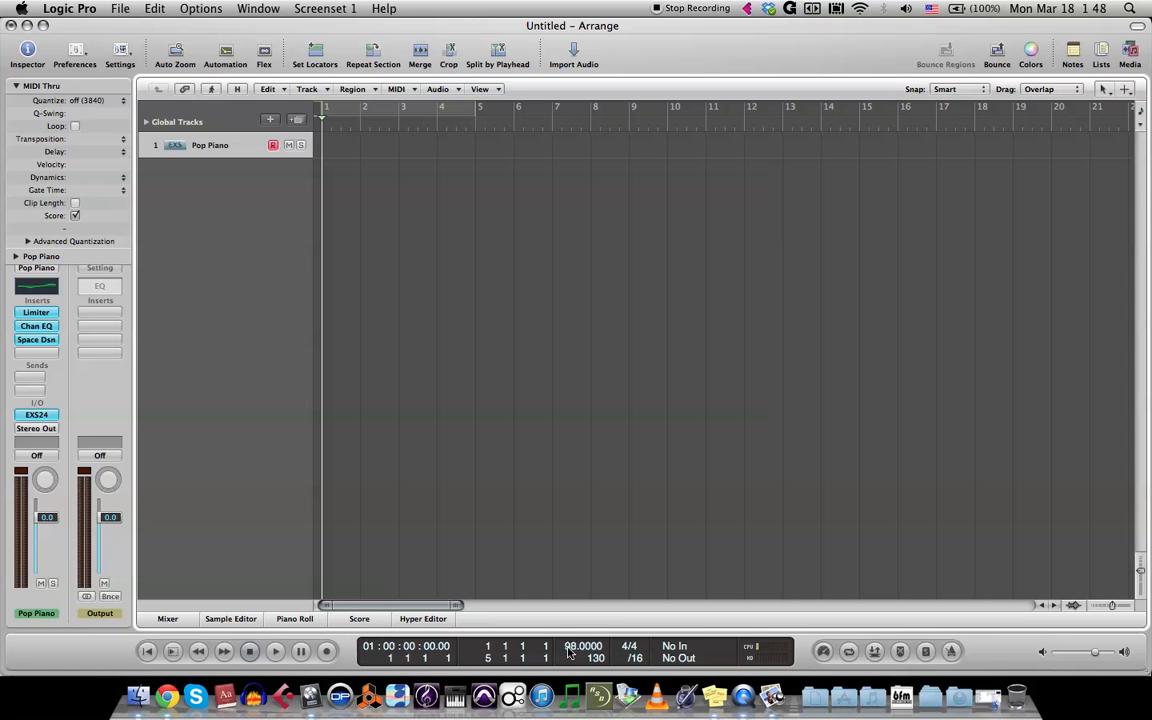
pyautogui.doubleClick(568, 650)
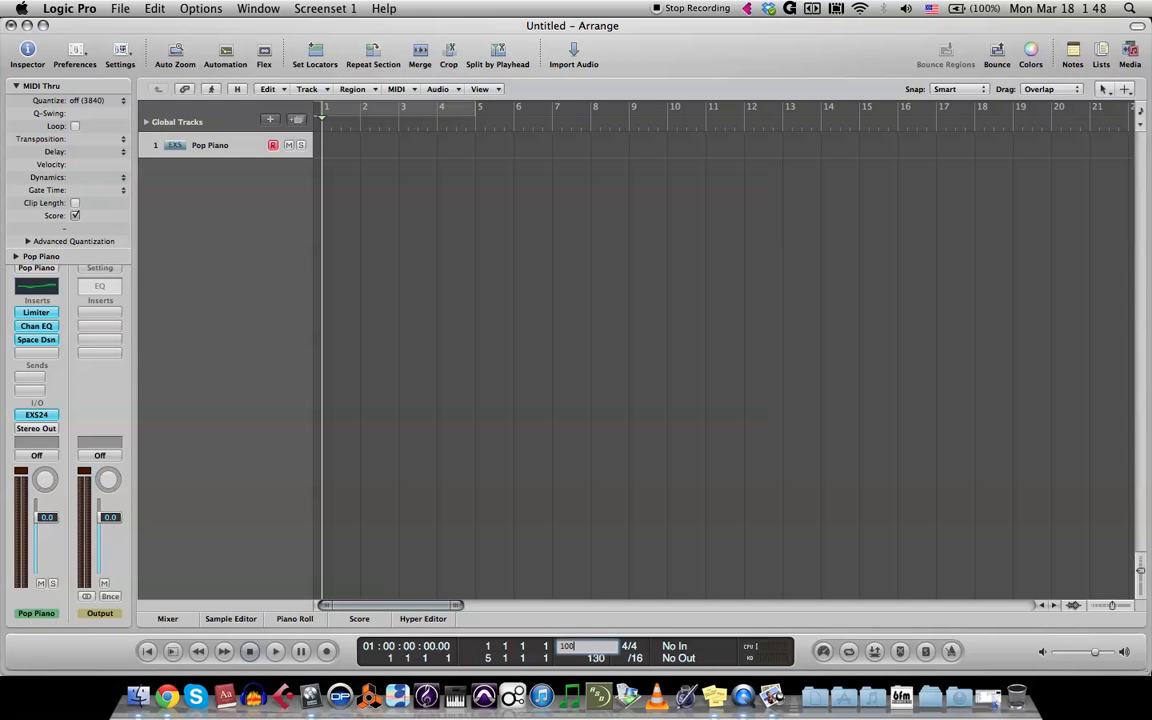
pyautogui.write('100')
pyautogui.press('Return')
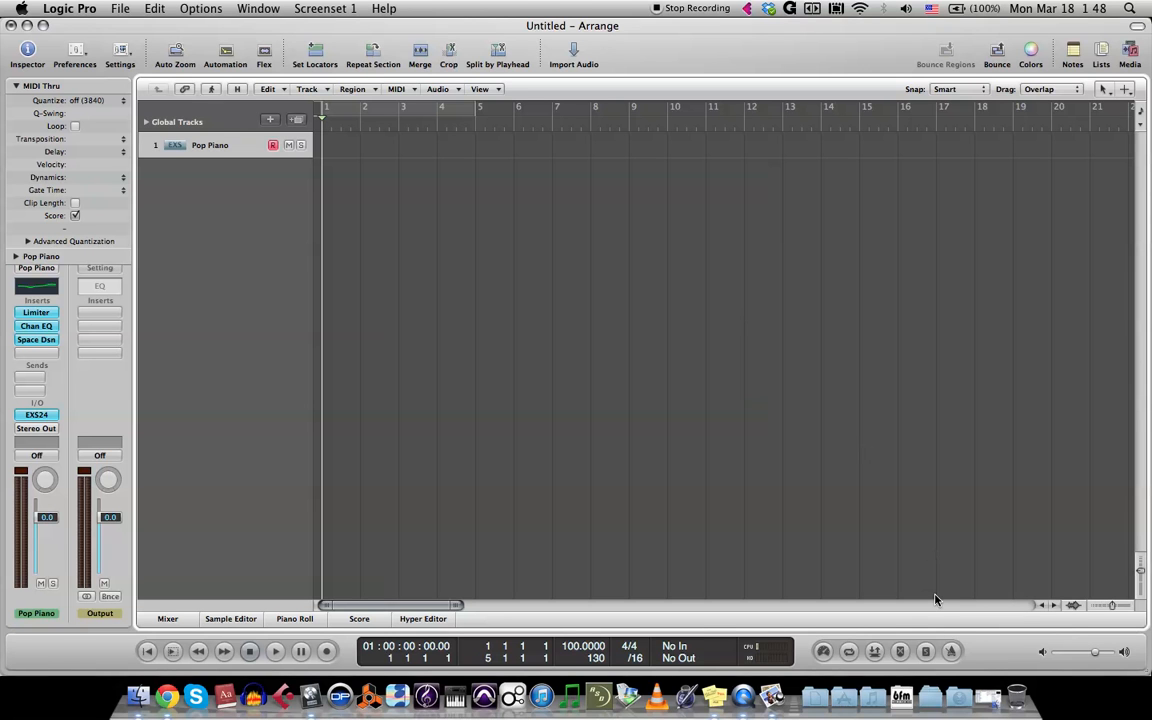
# Turn on the metronome click and open its project settings.
pyautogui.rightClick(952, 651)
pyautogui.click(985, 644)
pyautogui.rightClick(952, 651)
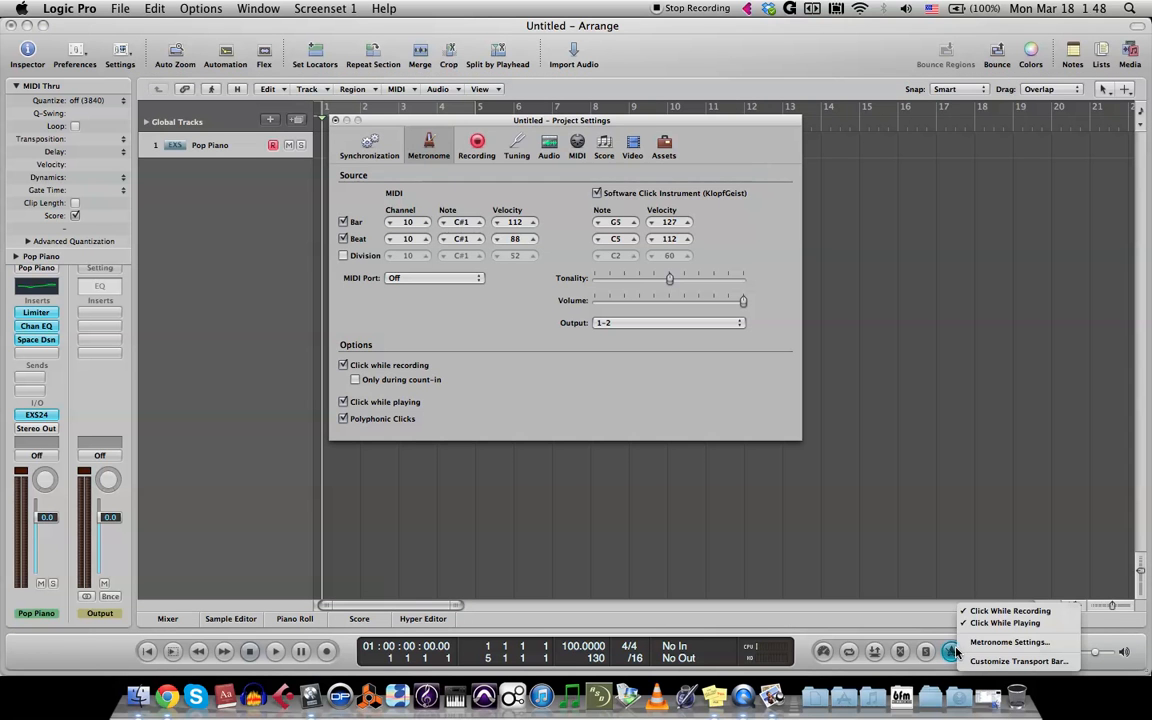
# Choose a 1 Bar count-in in the project's recording settings and close the settings window.
pyautogui.click(478, 148)
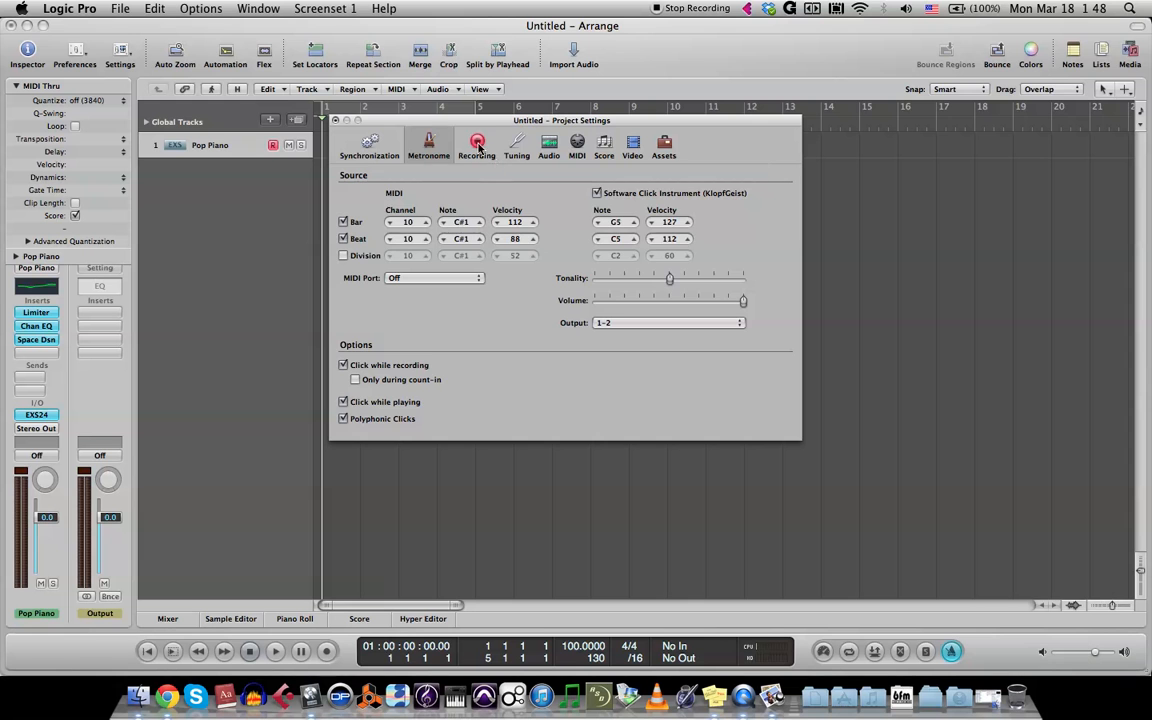
pyautogui.click(476, 145)
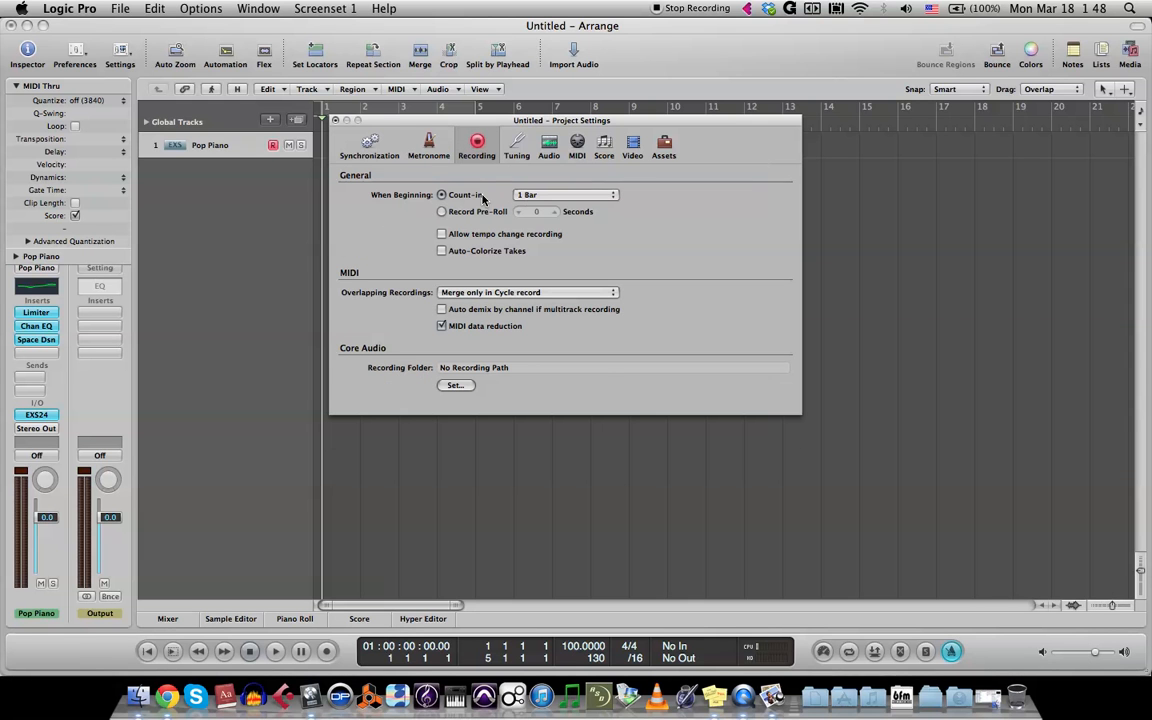
pyautogui.click(535, 196)
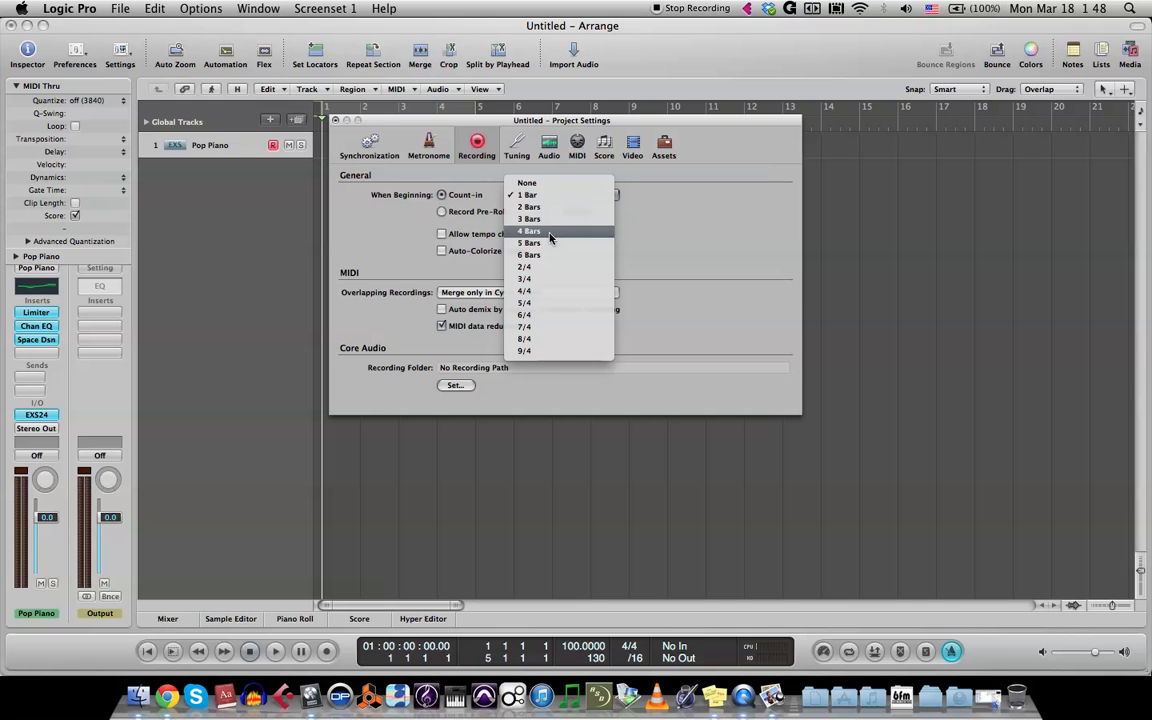
pyautogui.click(530, 194)
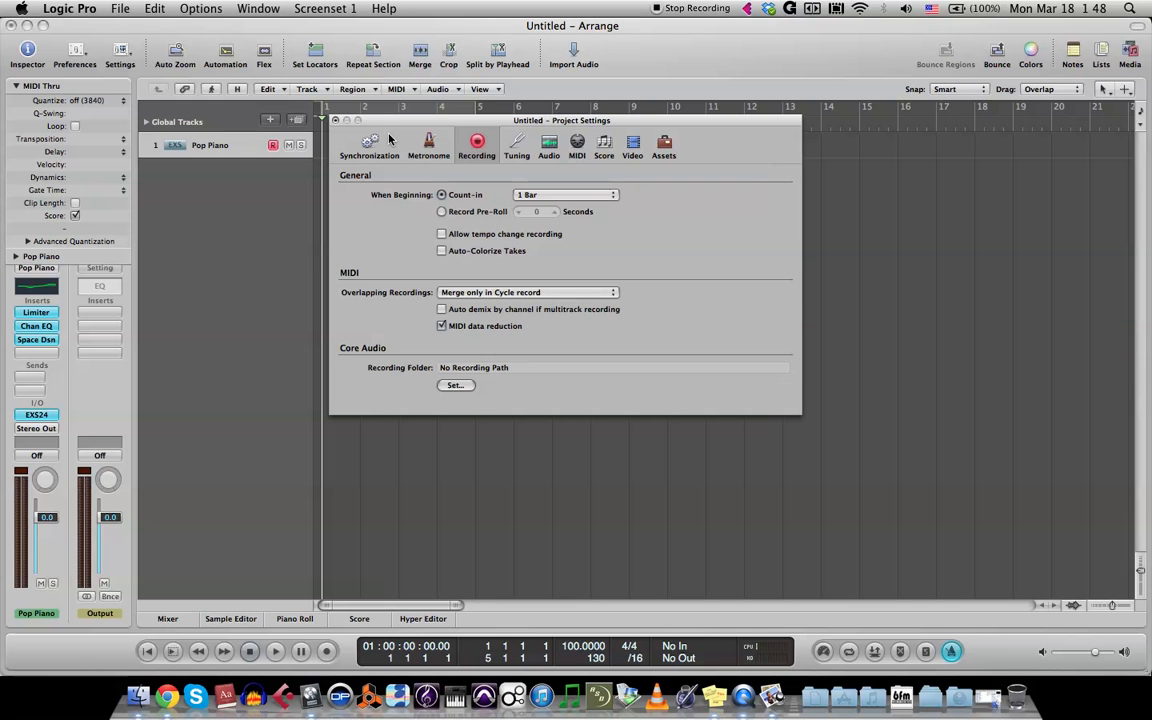
pyautogui.click(336, 120)
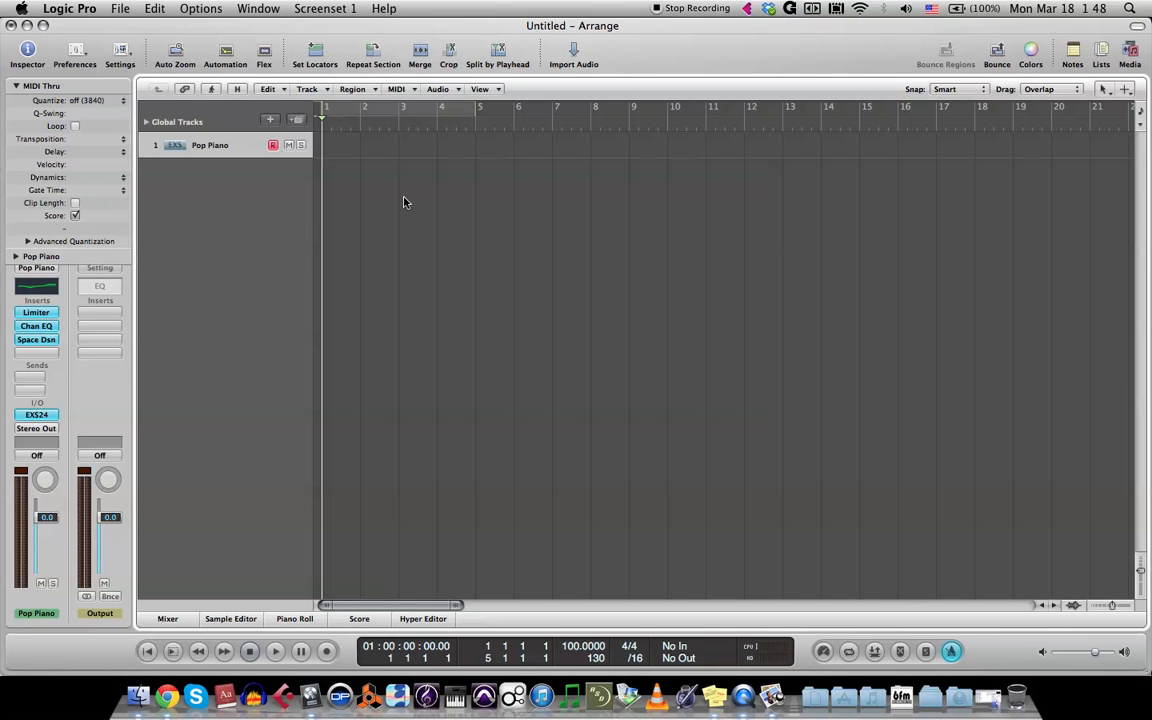
# Start a test recording to listen to the count-in and click, stop it, and return the playhead to the start.
pyautogui.press('r')
pyautogui.press('r')
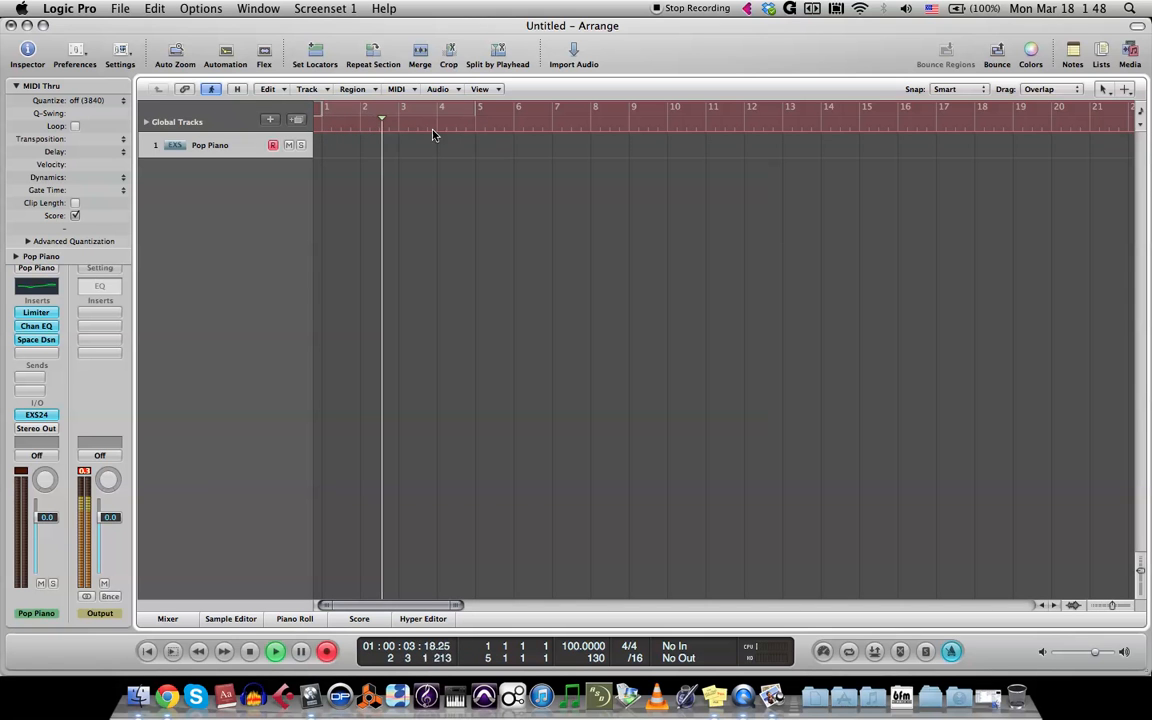
pyautogui.press('space')
pyautogui.press('Return')
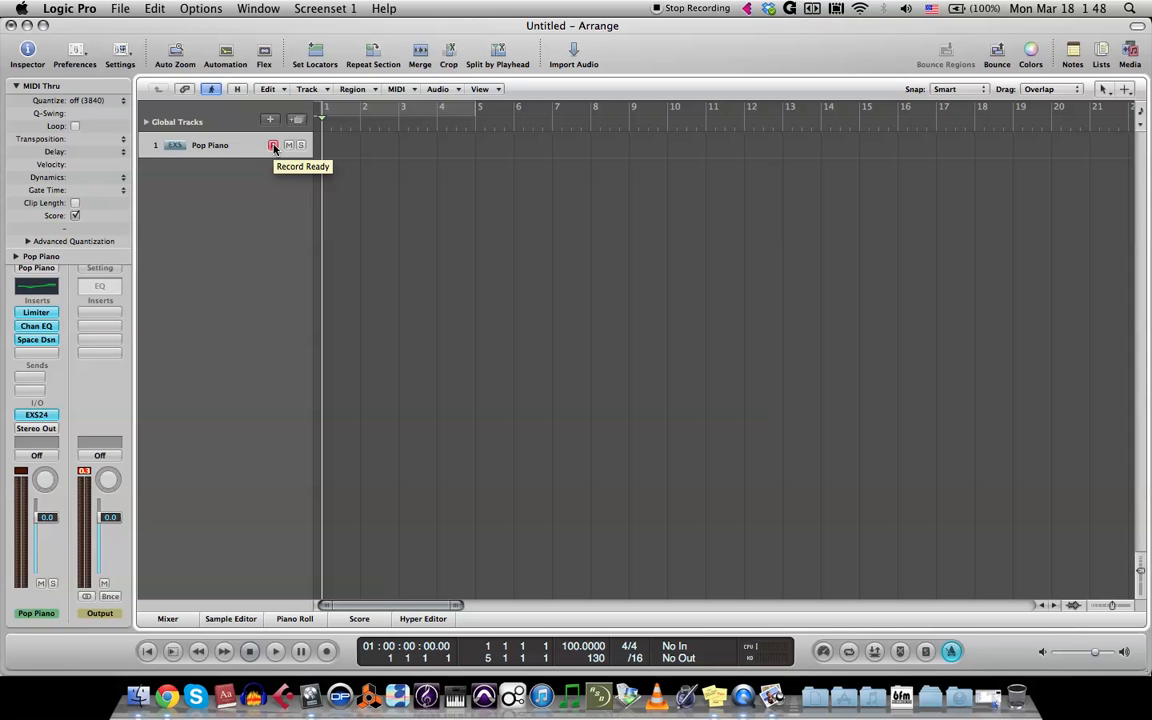
# Record about four bars of MIDI piano on the Pop Piano track and open the region in an enlarged Piano Roll.
pyautogui.press('r')
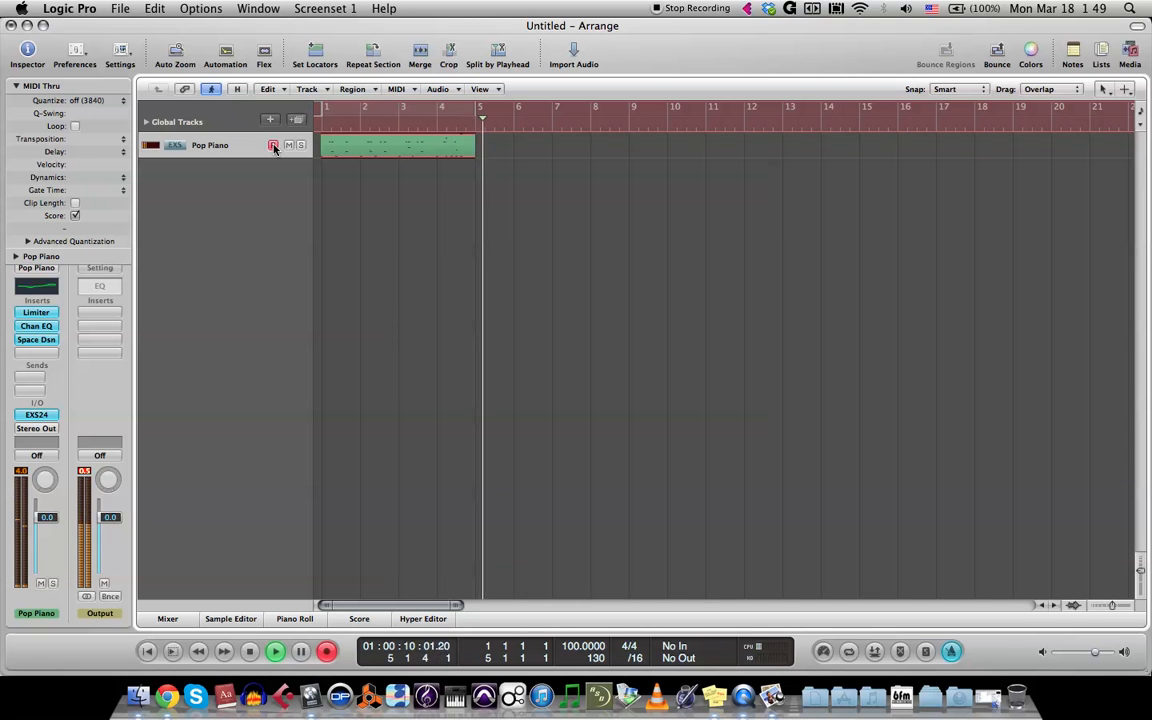
pyautogui.press('space')
pyautogui.doubleClick(355, 146)
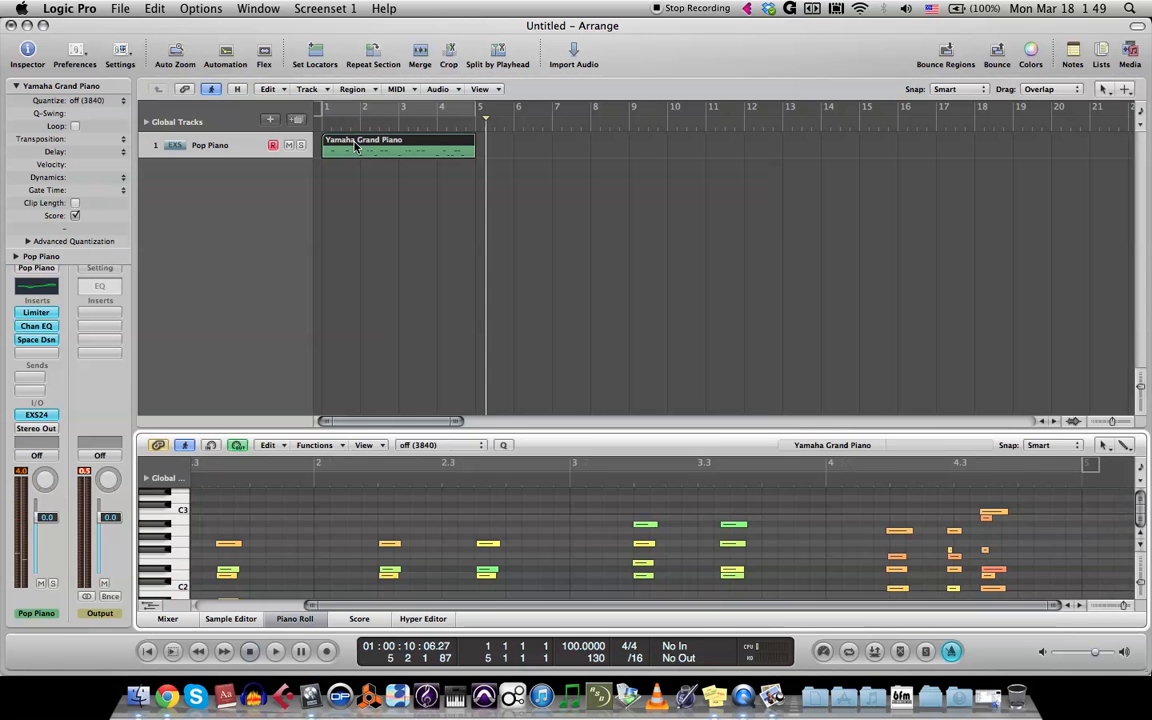
pyautogui.moveTo(486, 431); pyautogui.dragTo(498, 292)
pyautogui.press('XF86AudioRaiseVolume')
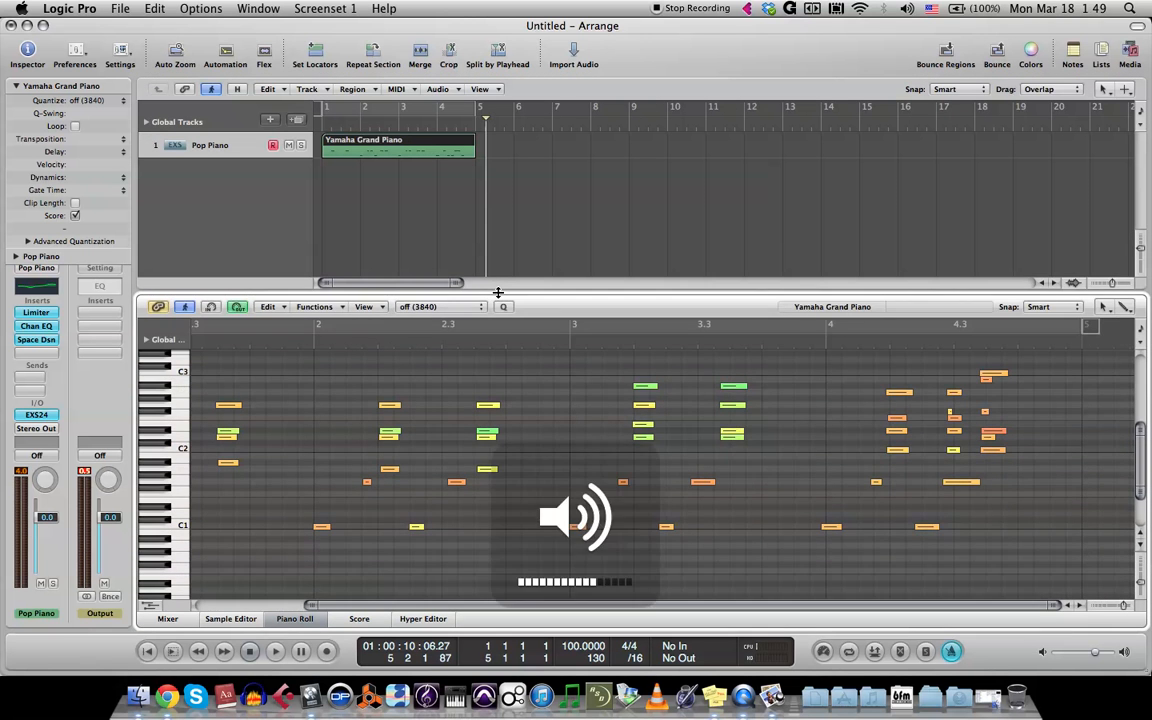
# Play back the recorded region from the start and examine its notes, selecting the very short F#2 note in bar 4.
pyautogui.press('Return')
pyautogui.press('space')
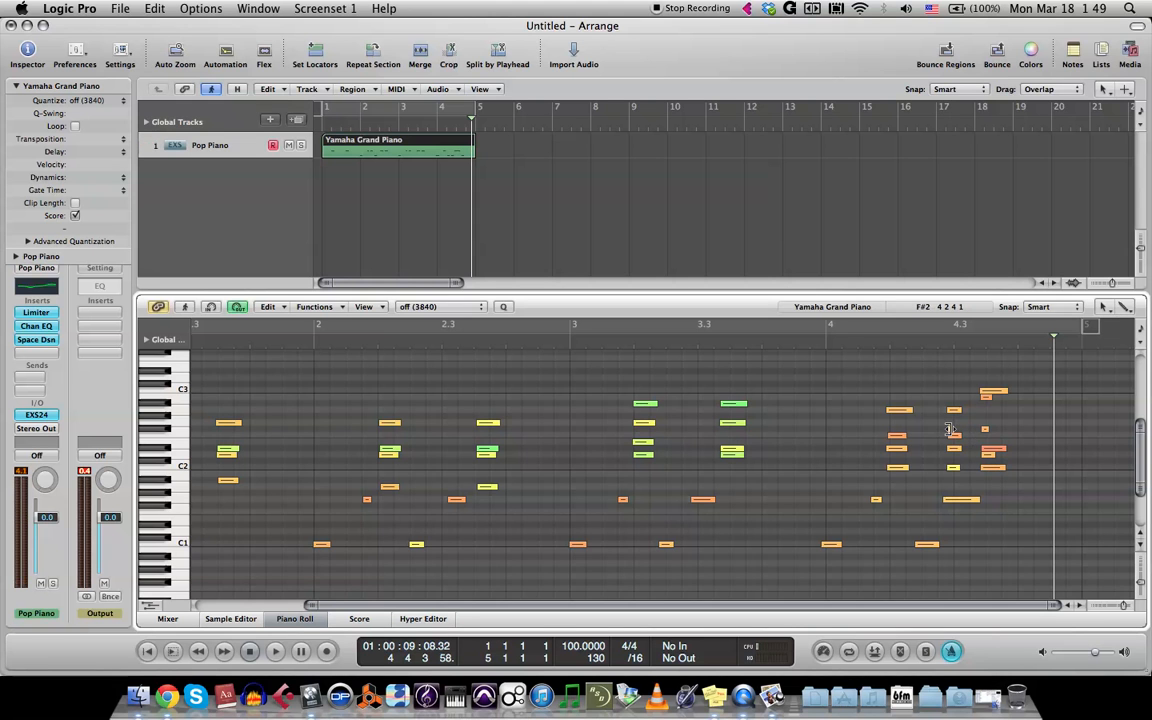
pyautogui.click(953, 433)
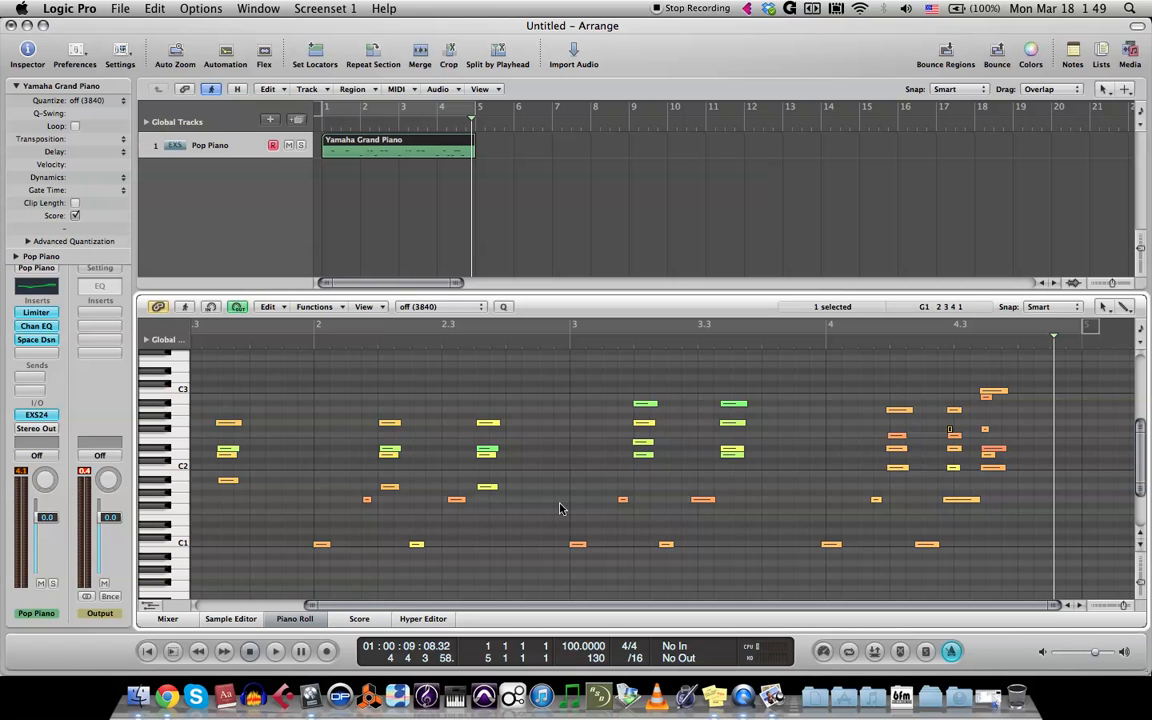
pyautogui.scroll(5, 965, 416)
pyautogui.scroll(-7, 965, 416)
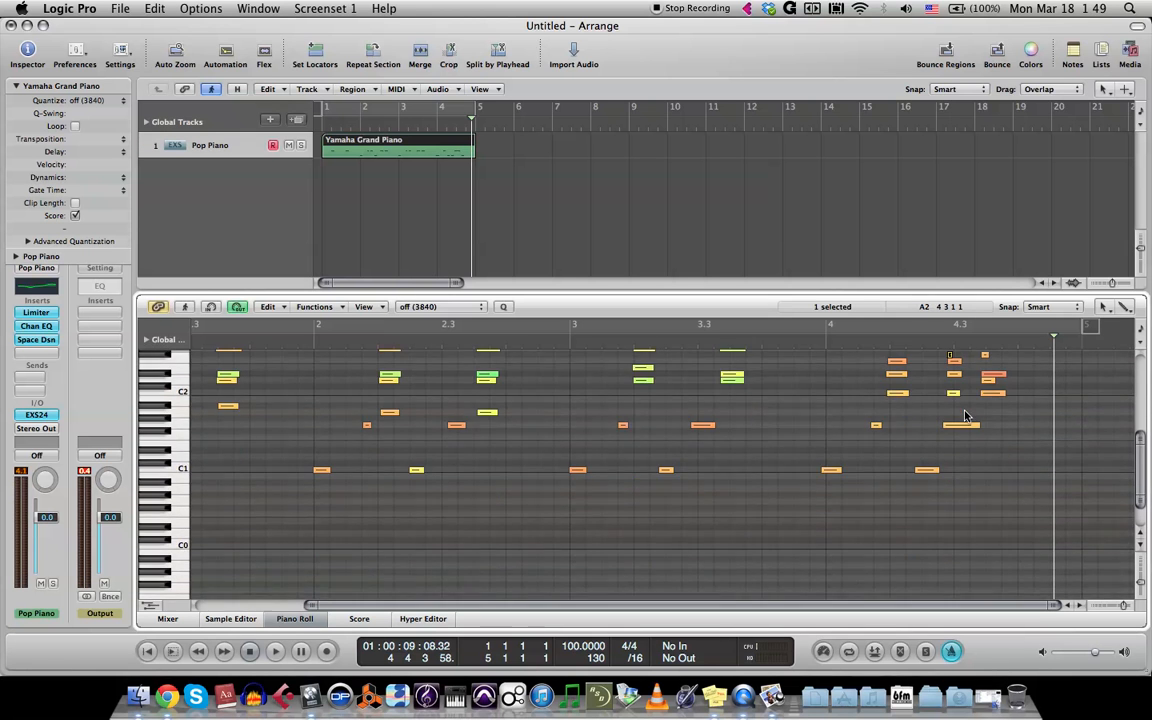
# Delete the stray short notes near beat 3 of bar 4 in the Piano Roll.
pyautogui.scroll(2, 965, 416)
pyautogui.scroll(2, 958, 405)
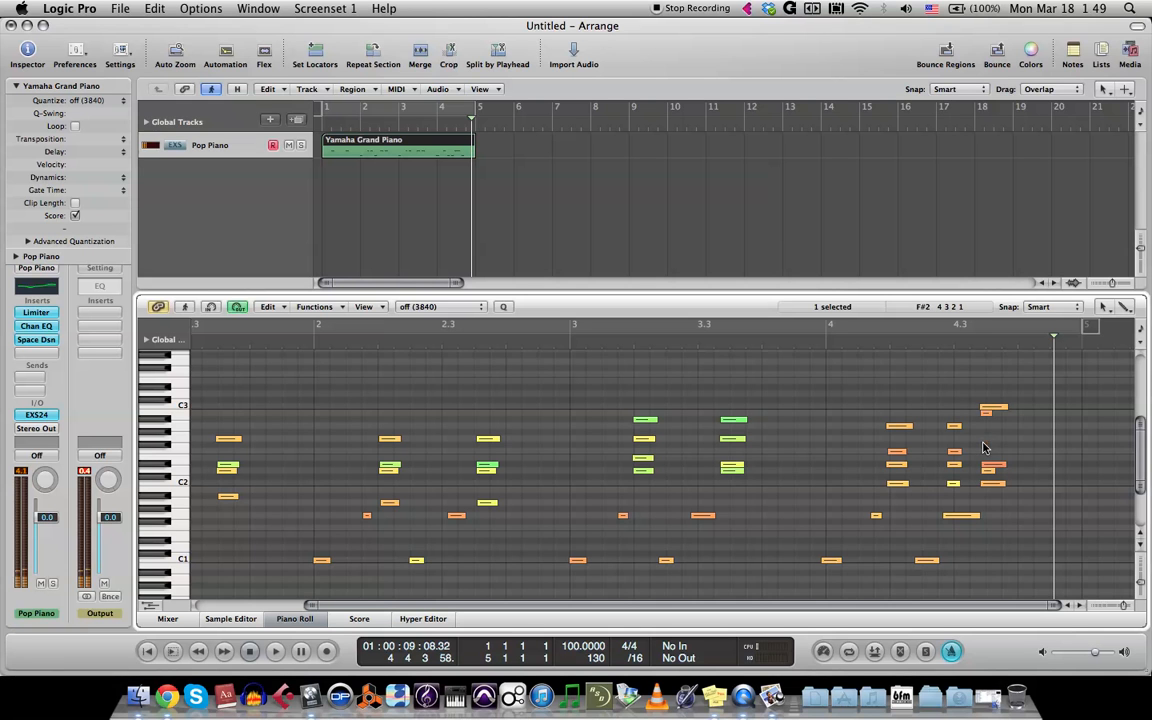
pyautogui.click(987, 414)
pyautogui.press('Delete')
pyautogui.hscroll(-3, 990, 472)
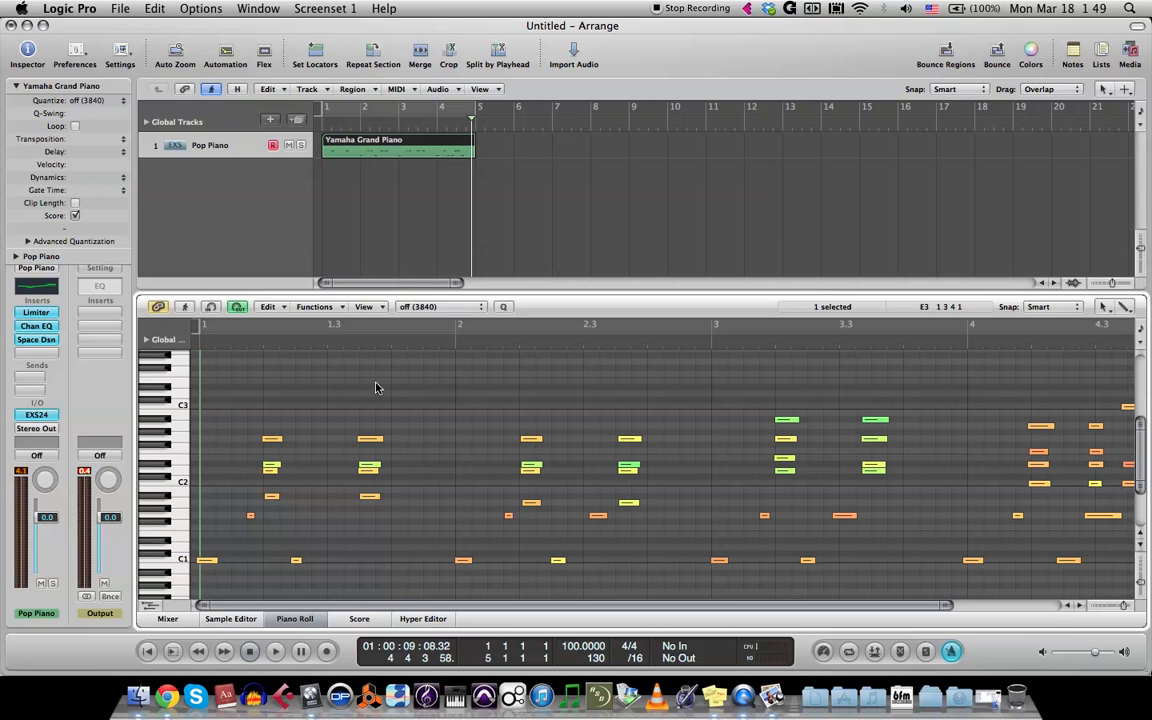
# Select all notes of the recorded region in the Piano Roll.
pyautogui.moveTo(219, 398); pyautogui.dragTo(428, 535)
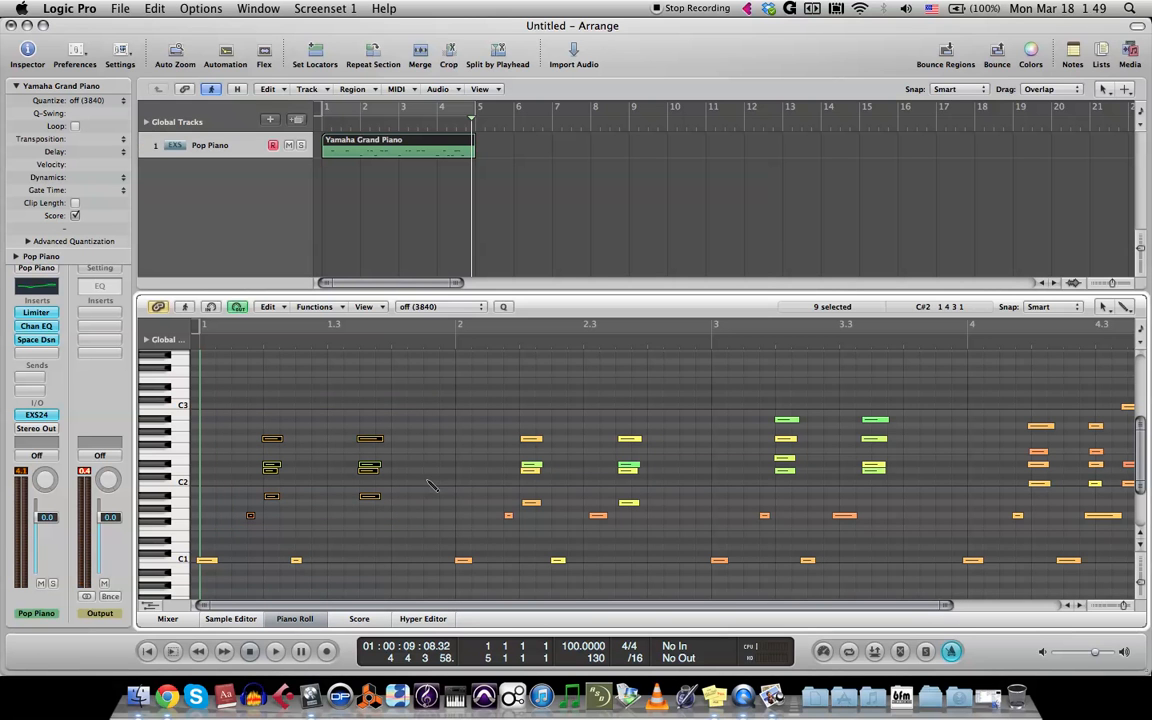
pyautogui.press('super+a')
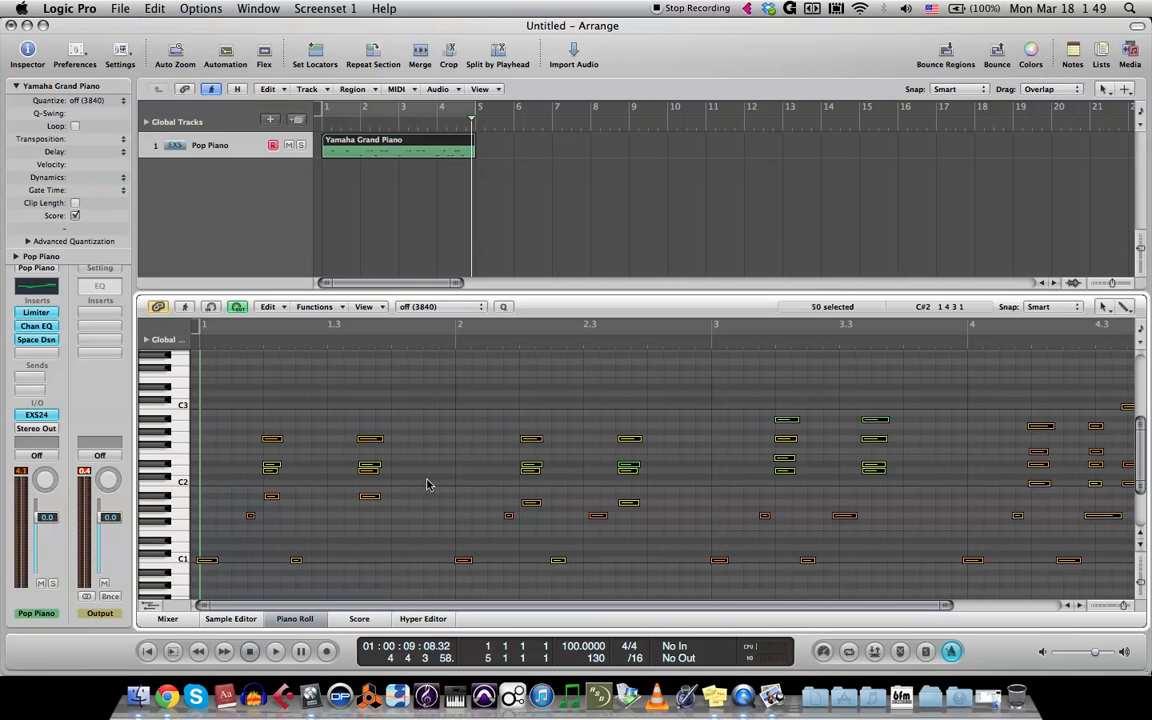
pyautogui.click(432, 307)
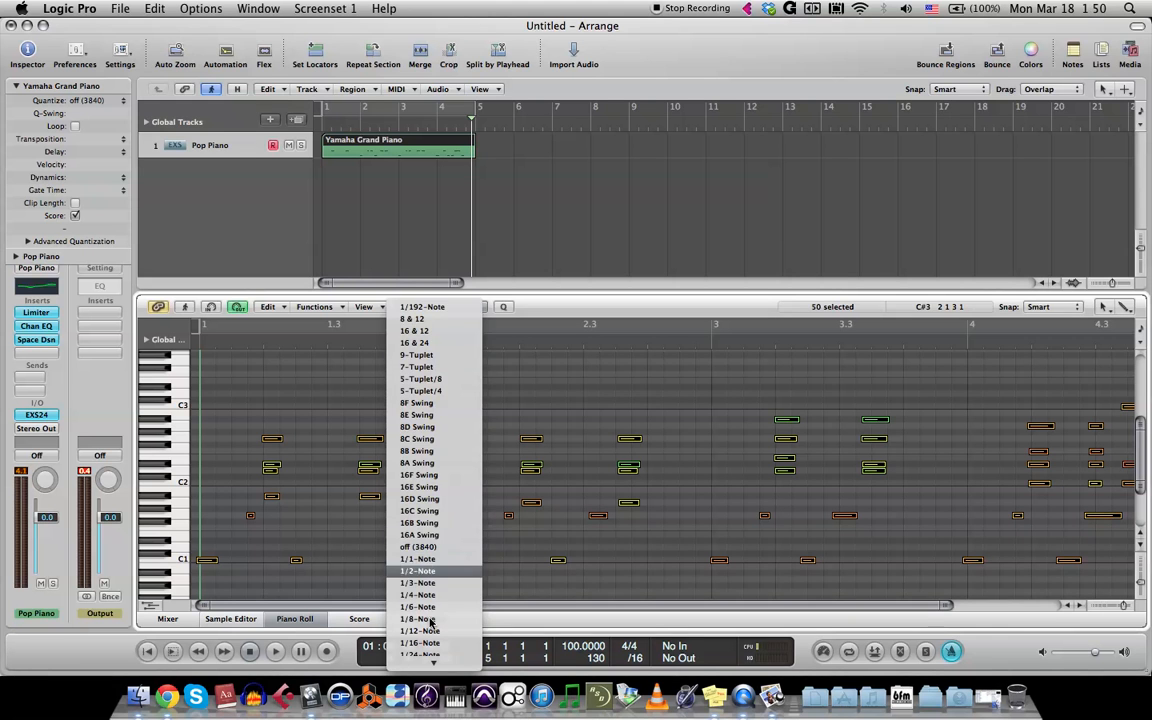
pyautogui.click(480, 309)
pyautogui.click(476, 310)
pyautogui.click(475, 310)
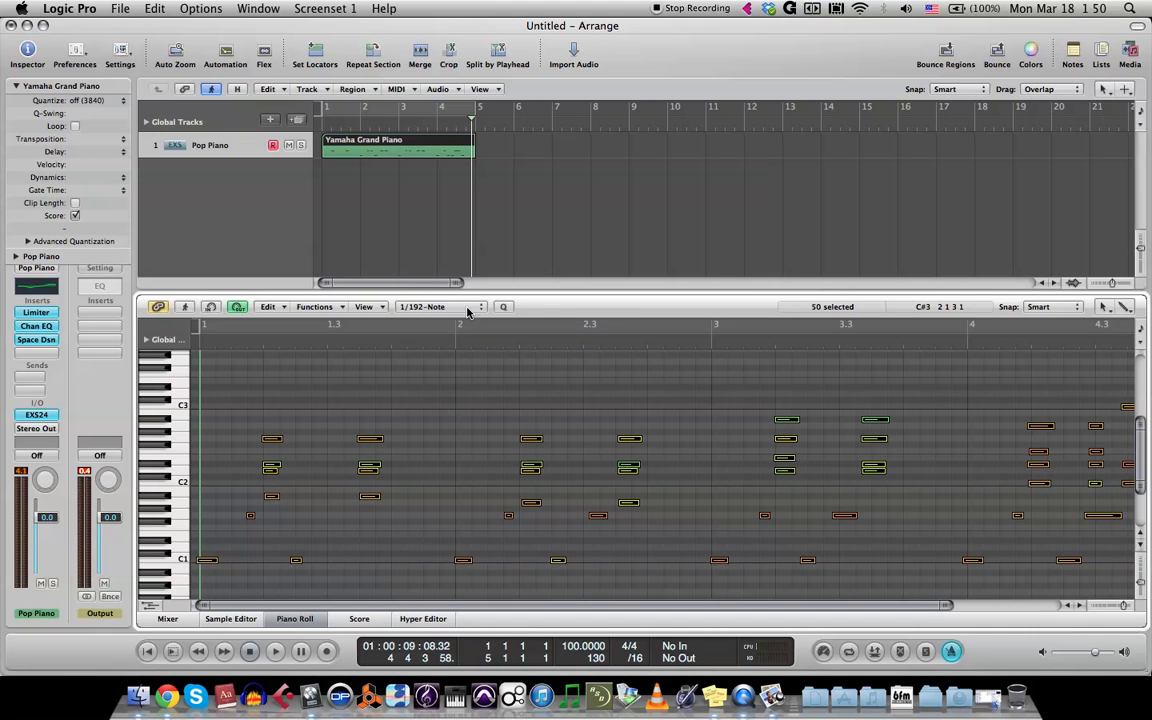
# Toggle the Inspector off and on, and view the region's Quantize options without choosing one.
pyautogui.click(33, 57)
pyautogui.click(28, 50)
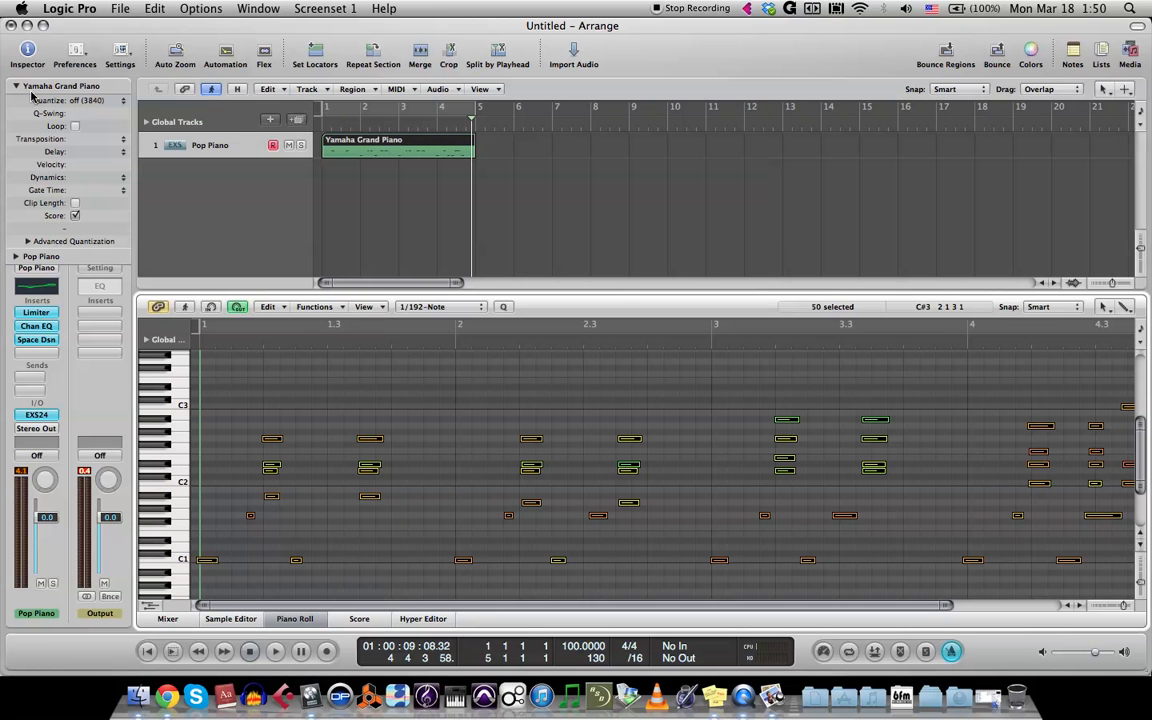
pyautogui.click(92, 101)
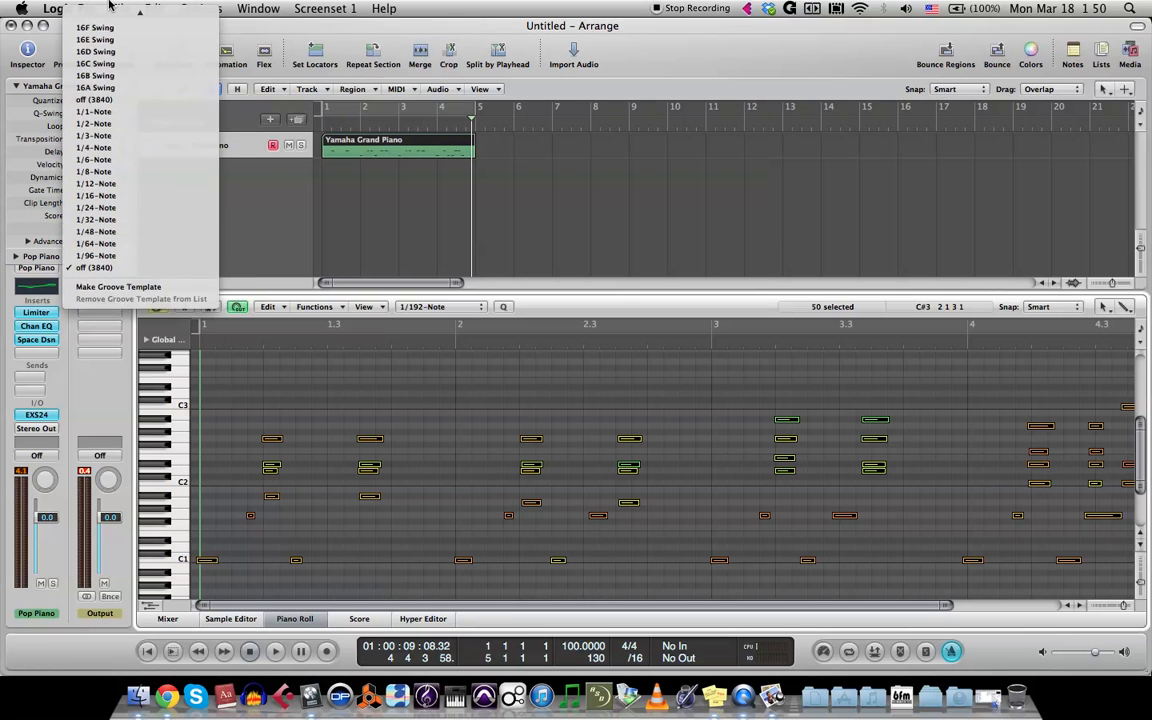
pyautogui.click(419, 402)
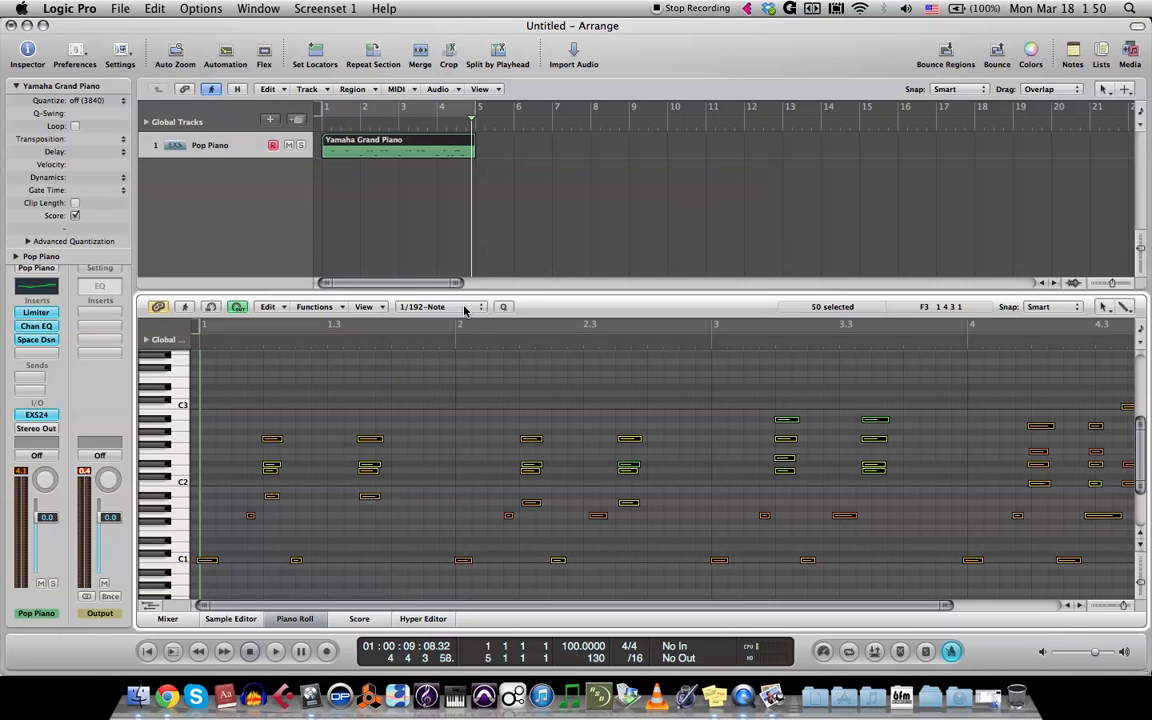
# Quantize the selected notes to 1/16-Note and return the playhead to the start.
pyautogui.click(464, 310)
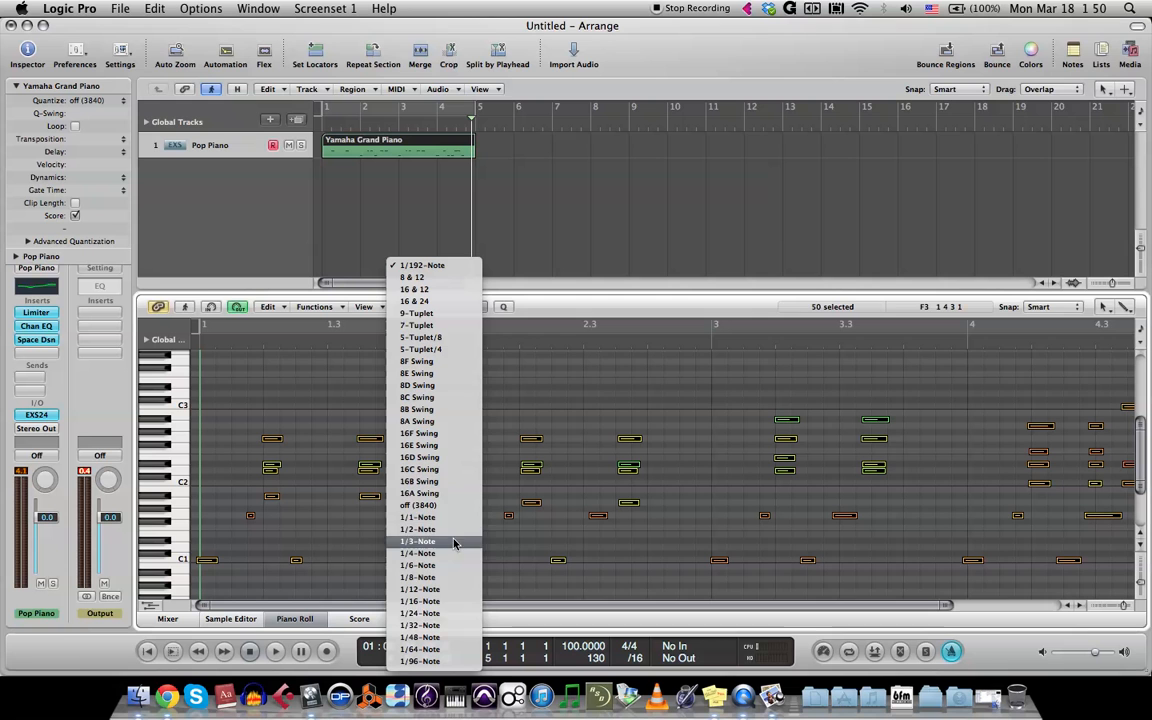
pyautogui.click(434, 604)
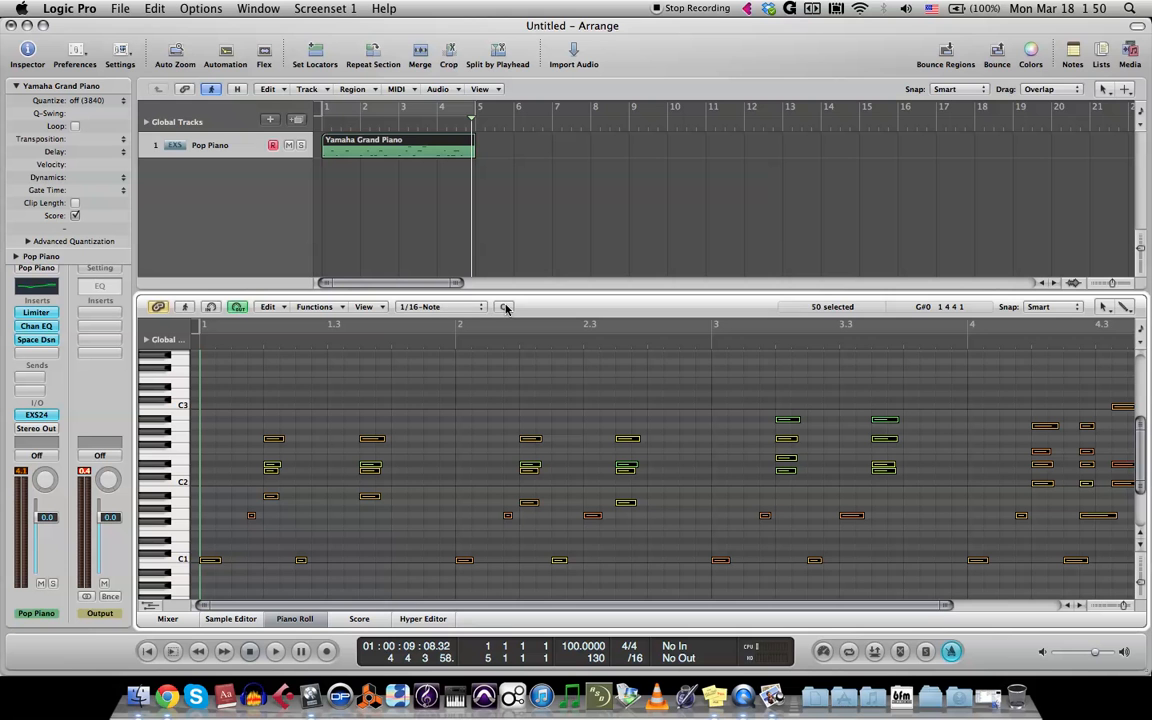
pyautogui.press('Return')
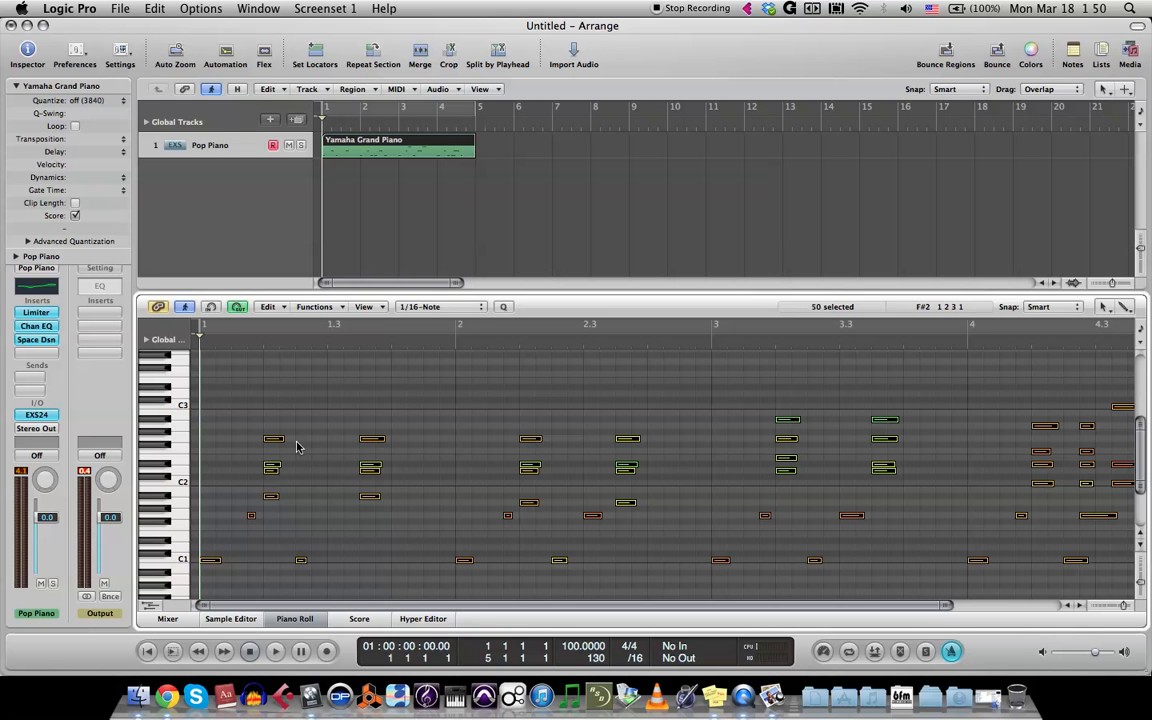
# Play the quantized region through to its end while raising the system volume, and stop playback.
pyautogui.press('space')
pyautogui.press('XF86AudioRaiseVolume')
pyautogui.press('XF86AudioRaiseVolume')
pyautogui.press('XF86AudioRaiseVolume')
pyautogui.press('XF86AudioRaiseVolume')
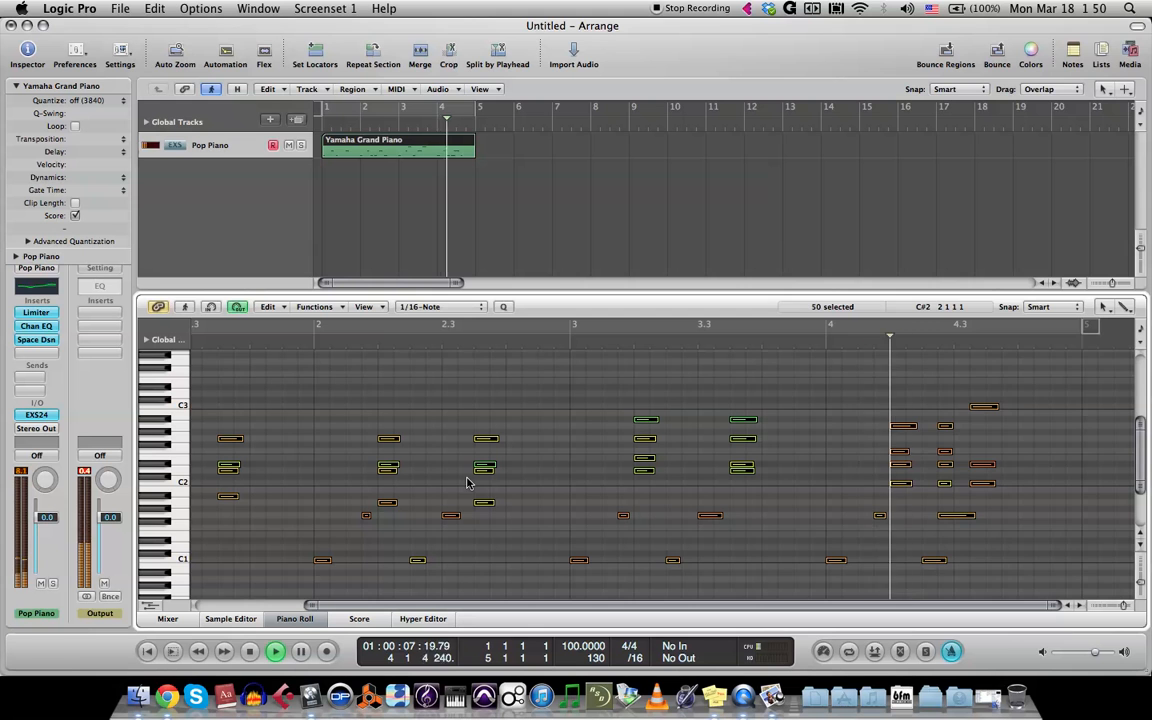
pyautogui.press('space')
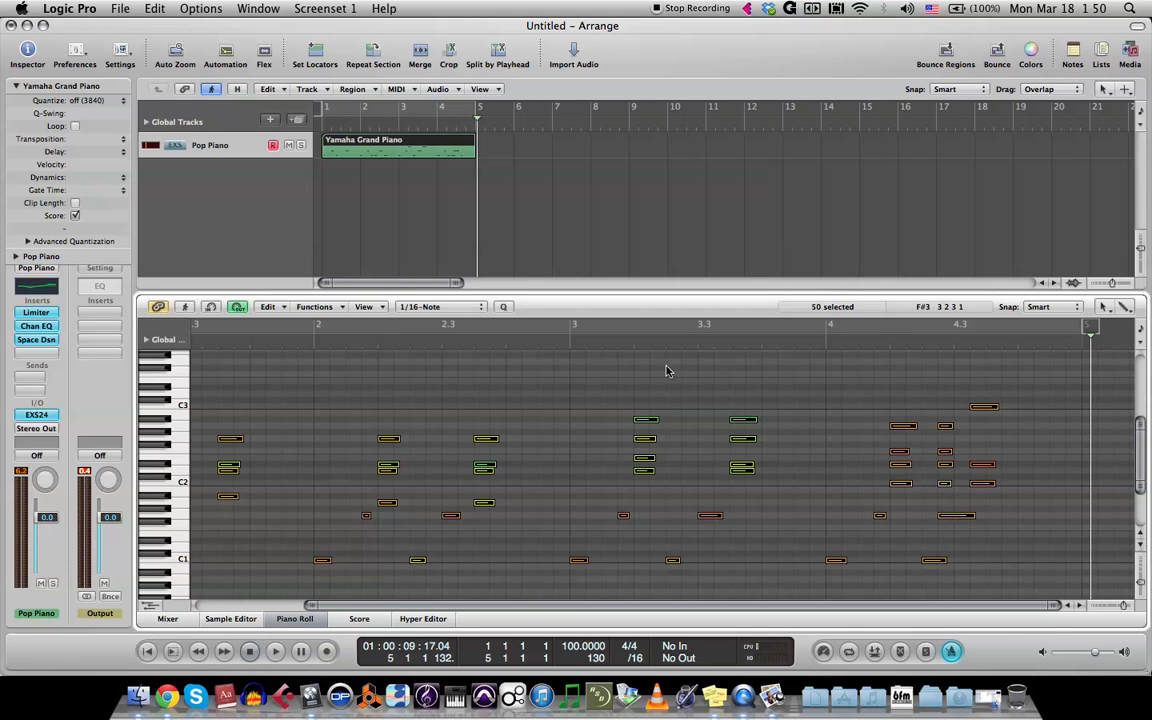